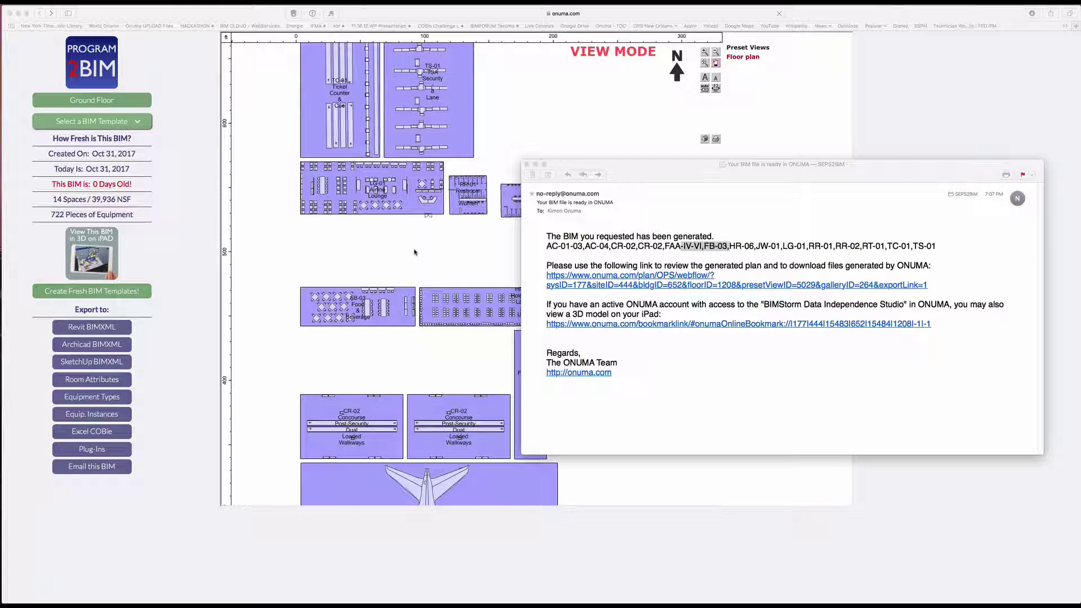
Open the generated BIM from the iPad bookmark link in the e-mail, continue with this session and enlarge the browser window
{"action": "left_click_drag", "start_coordinate": [629, 179], "coordinate": [627, 165]}
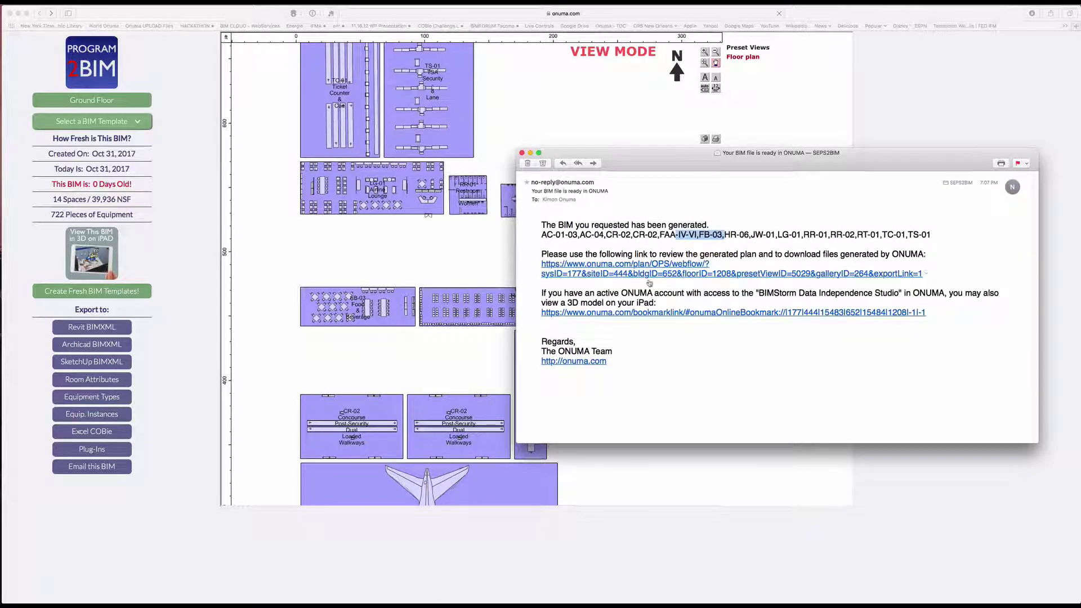
{"action": "left_click", "coordinate": [635, 313]}
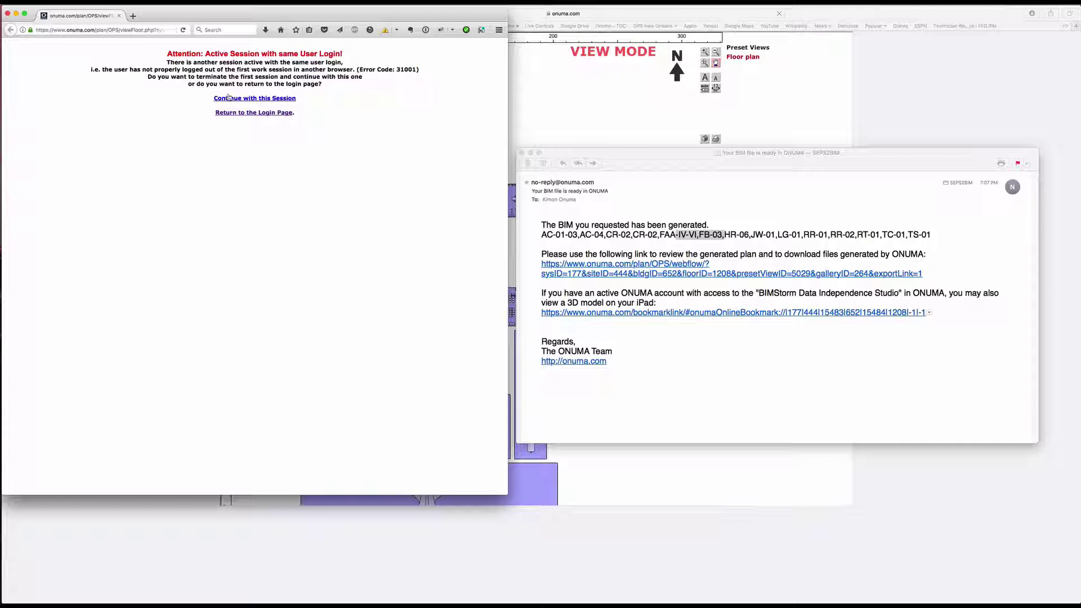
{"action": "left_click", "coordinate": [229, 98]}
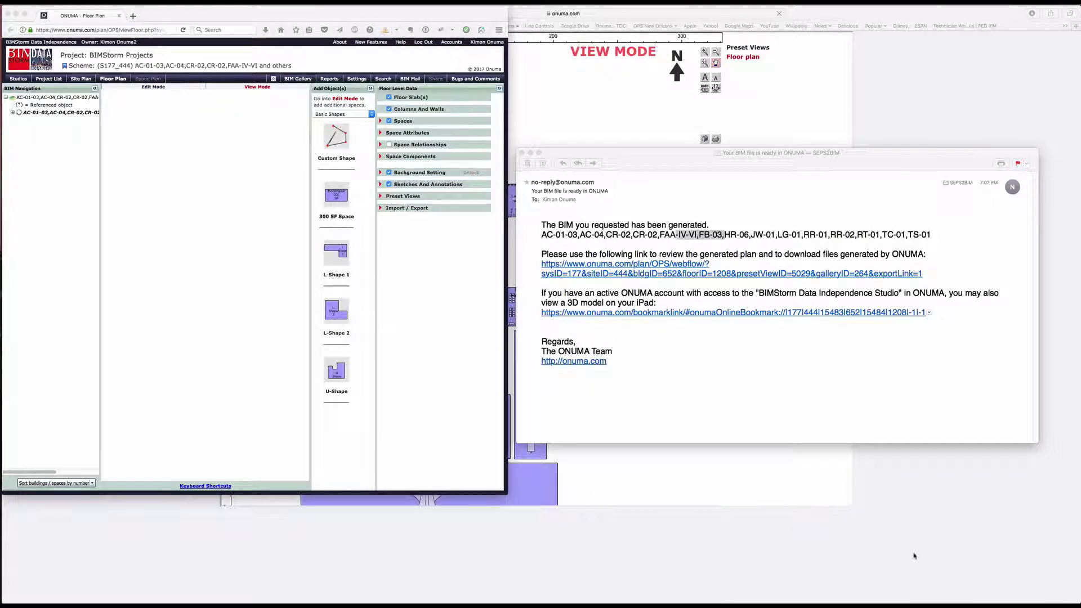
{"action": "left_click_drag", "start_coordinate": [915, 556], "coordinate": [1075, 600]}
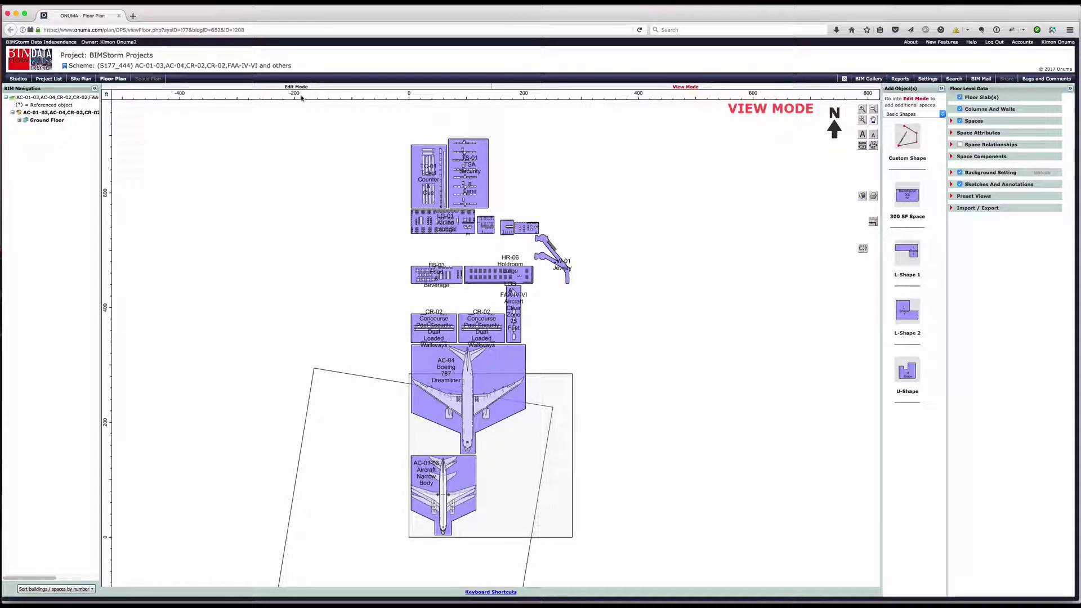
Enlarge the page and switch the floor plan to edit mode with the object library collapsed
{"action": "key", "text": "super+plus"}
{"action": "key", "text": "super+plus"}
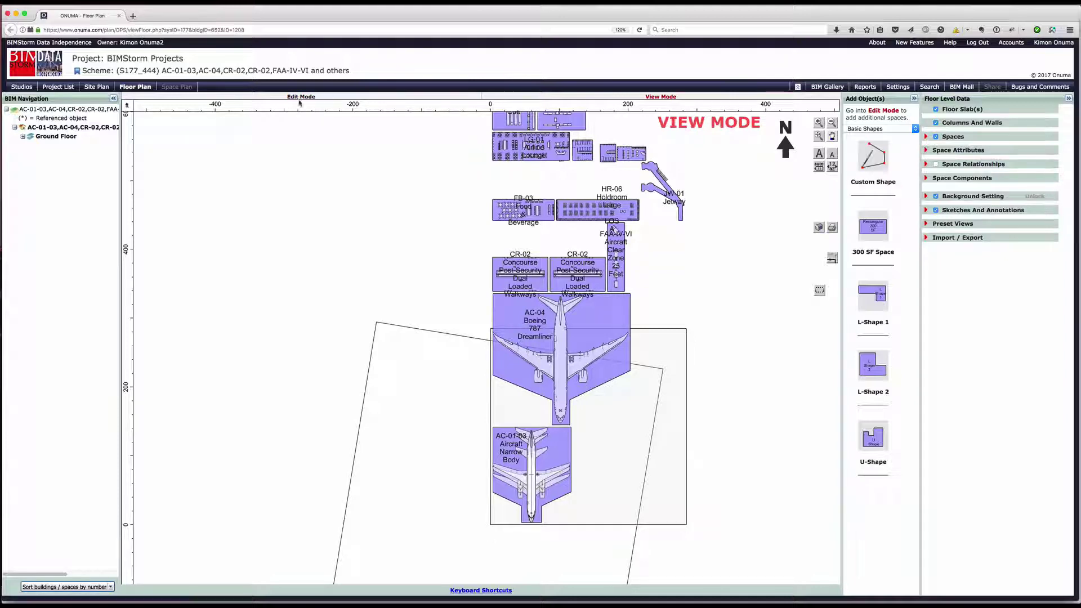
{"action": "left_click", "coordinate": [301, 97]}
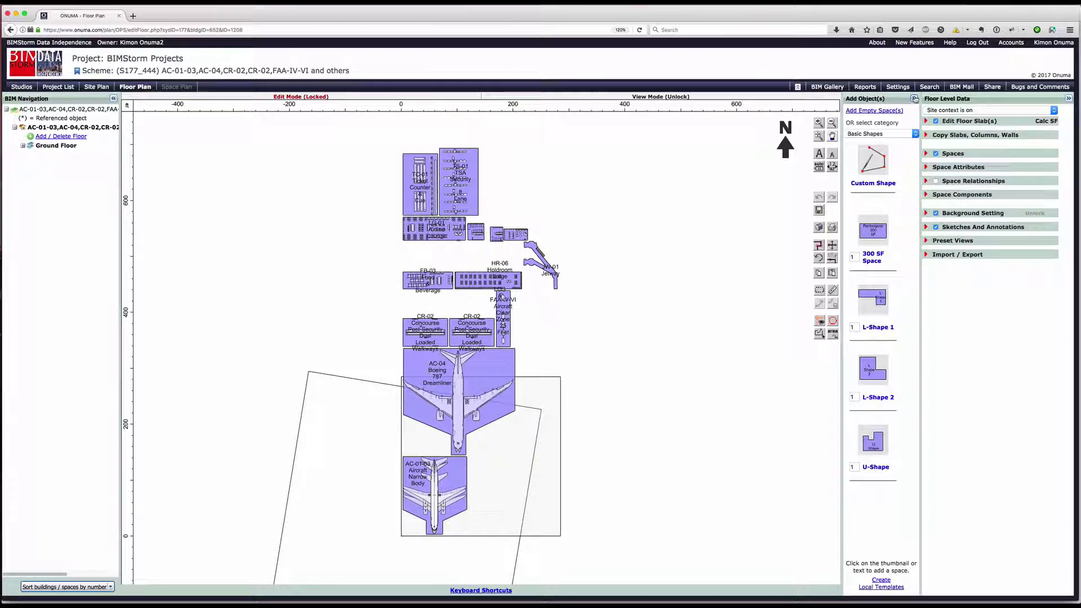
{"action": "left_click", "coordinate": [914, 99]}
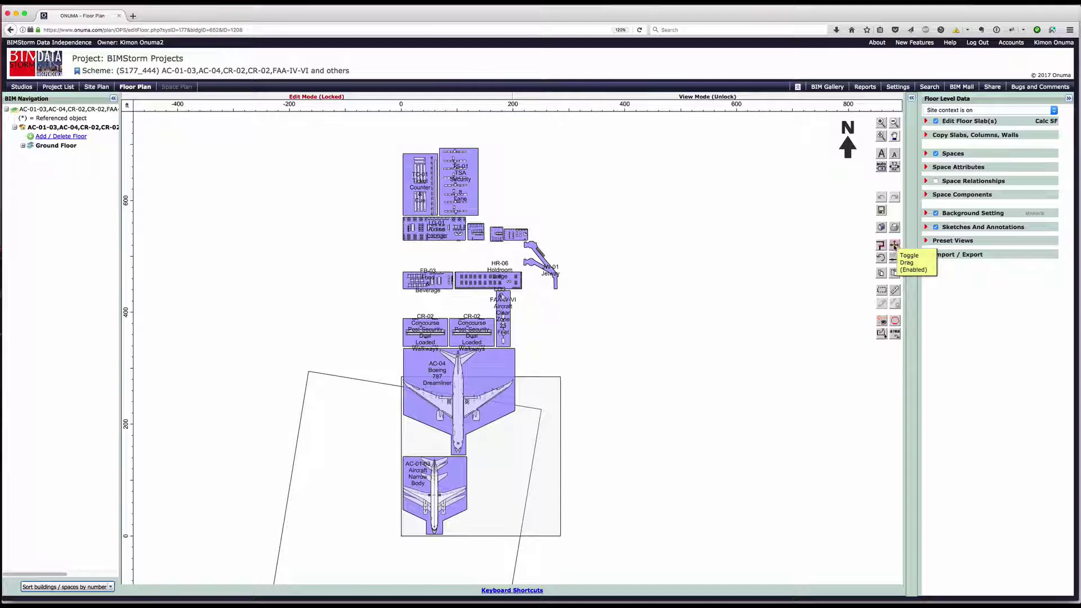
Enable dragging and move the Boeing 787 and narrow-body aircraft spaces side by side east of the terminal spaces
{"action": "left_click", "coordinate": [895, 244]}
{"action": "left_click_drag", "start_coordinate": [416, 391], "coordinate": [617, 228]}
{"action": "left_click_drag", "start_coordinate": [434, 476], "coordinate": [768, 214]}
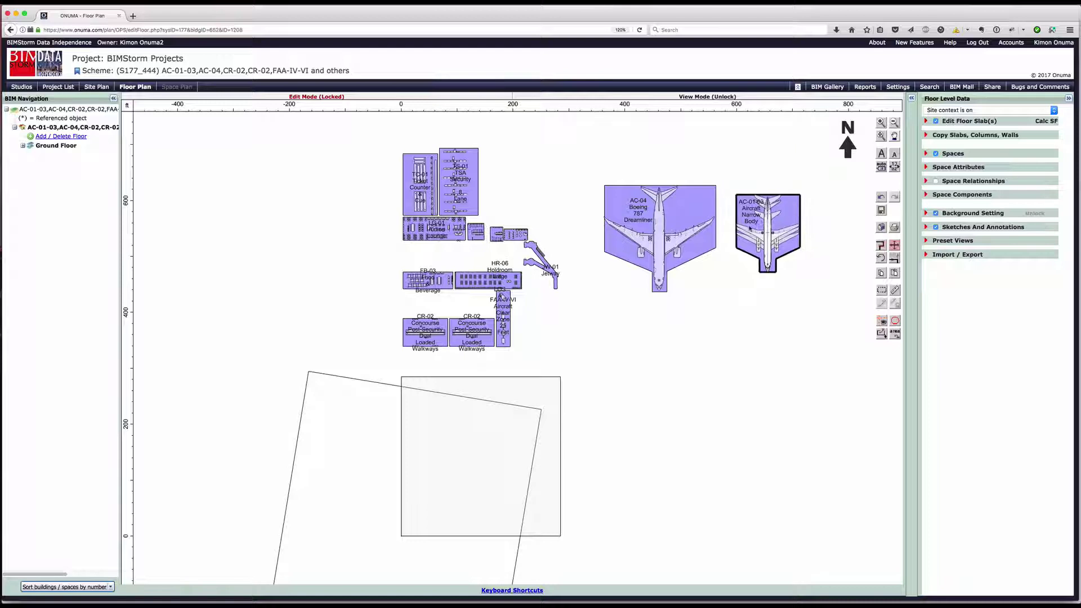
Place TSA Security inside the square floor slab, with the ticket counter west of it and the airline lounge to its northeast
{"action": "left_click_drag", "start_coordinate": [453, 189], "coordinate": [579, 356]}
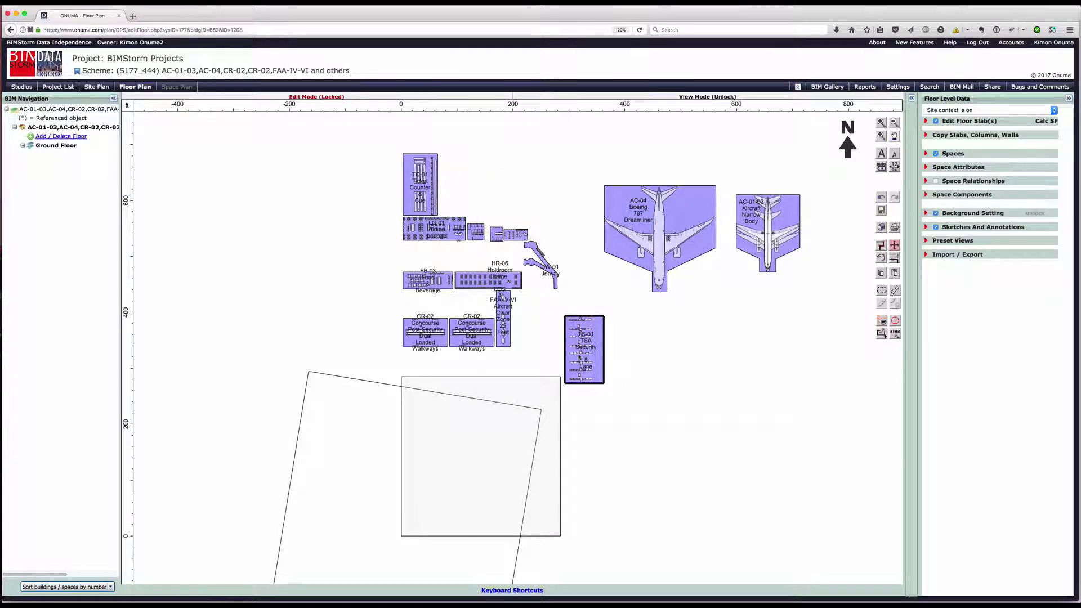
{"action": "left_click", "coordinate": [427, 192]}
{"action": "left_click_drag", "start_coordinate": [584, 363], "coordinate": [459, 459]}
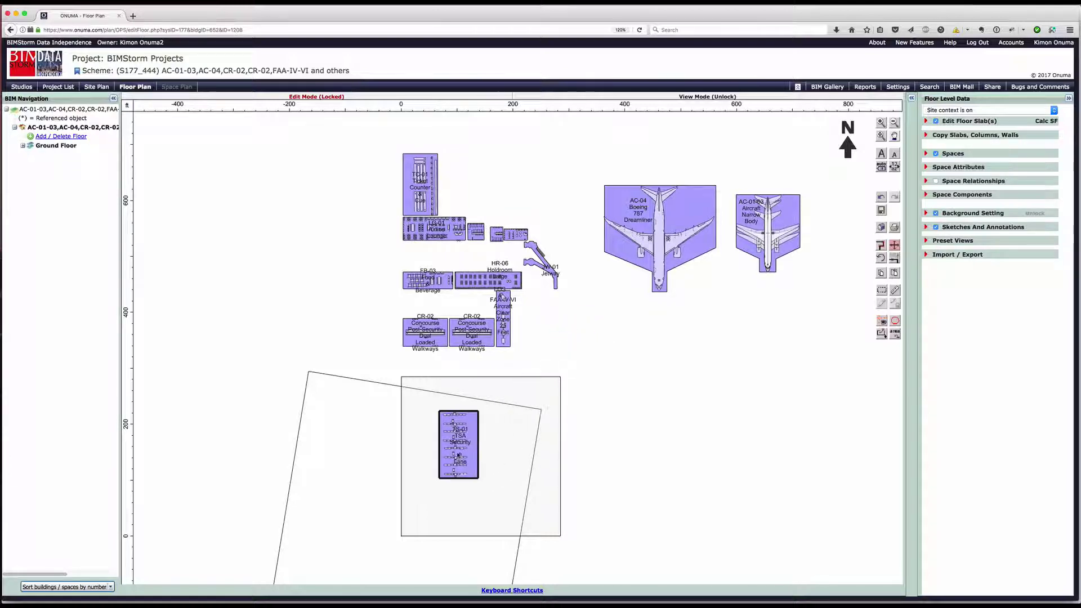
{"action": "left_click_drag", "start_coordinate": [419, 192], "coordinate": [389, 458]}
{"action": "left_click_drag", "start_coordinate": [435, 228], "coordinate": [544, 418]}
Move both CR-02 concourse spaces together to just south of the airline lounge
{"action": "left_click", "coordinate": [433, 328]}
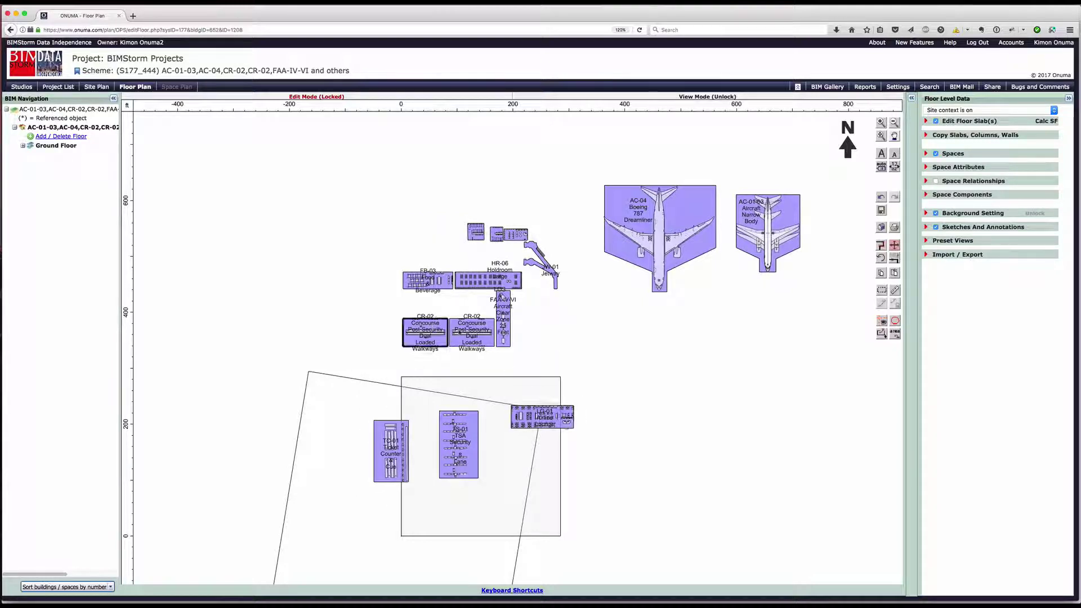
{"action": "left_click", "coordinate": [471, 333], "text": "shift"}
{"action": "left_click_drag", "start_coordinate": [472, 332], "coordinate": [587, 447]}
Place the FAA clear zone between the two aircraft and move all three together to just northeast of the concourses
{"action": "left_click_drag", "start_coordinate": [503, 325], "coordinate": [757, 225]}
{"action": "left_click", "coordinate": [727, 222], "text": "shift"}
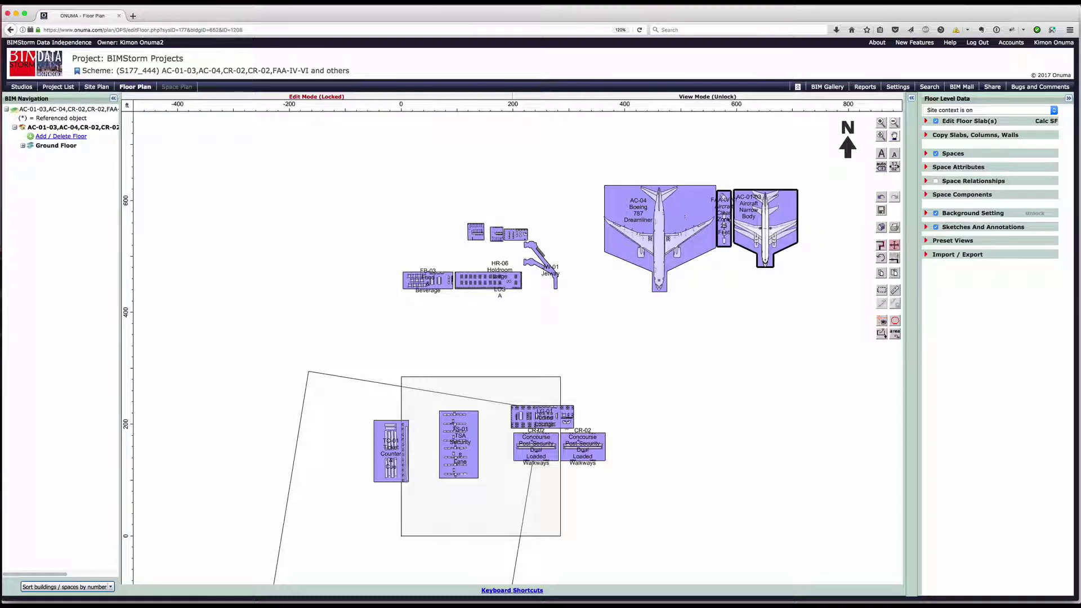
{"action": "left_click_drag", "start_coordinate": [682, 211], "coordinate": [632, 354], "text": "shift"}
Move the airline lounge south of the concourses, the holdroom along their north side and the jetway onto the holdroom
{"action": "left_click_drag", "start_coordinate": [561, 413], "coordinate": [560, 473]}
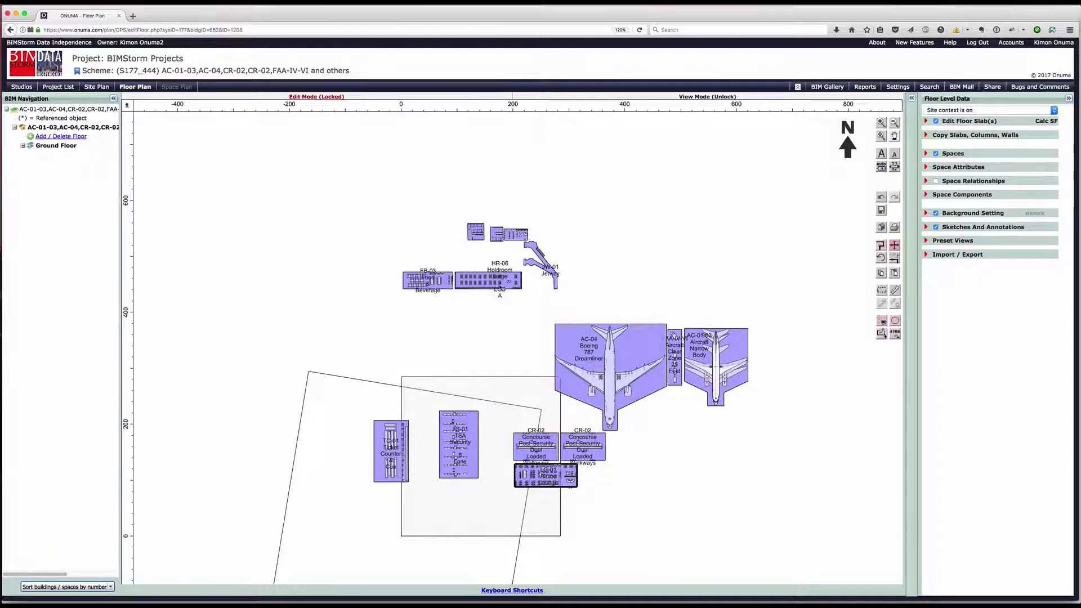
{"action": "left_click_drag", "start_coordinate": [500, 287], "coordinate": [584, 428]}
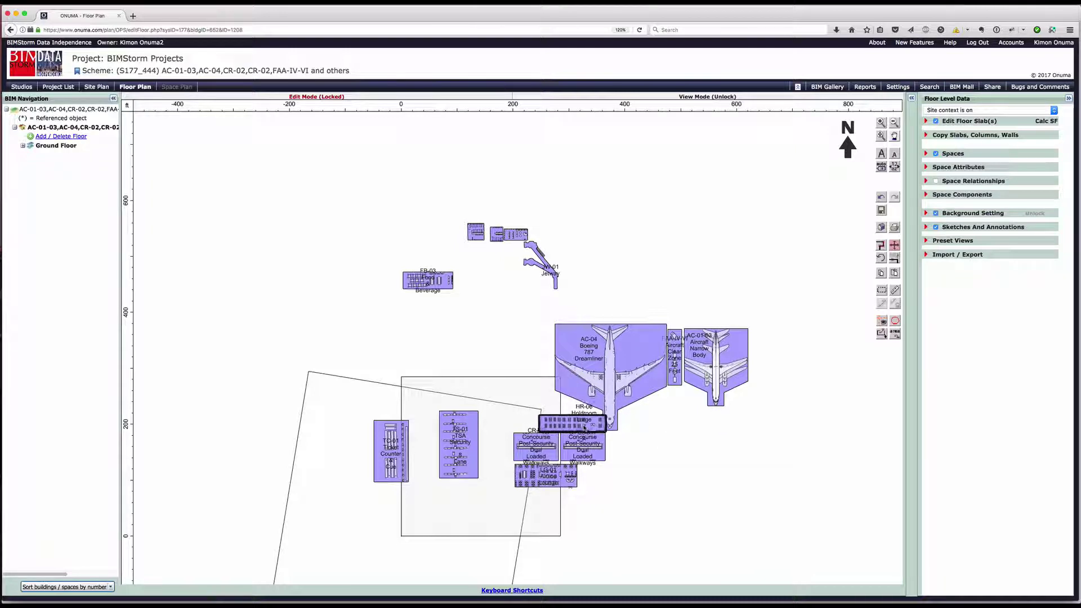
{"action": "left_click_drag", "start_coordinate": [556, 280], "coordinate": [594, 410]}
Move the Boeing 787 up to the jetway and bring the clear zone and narrow-body aircraft alongside it
{"action": "left_click_drag", "start_coordinate": [618, 376], "coordinate": [564, 350]}
{"action": "left_click", "coordinate": [671, 372]}
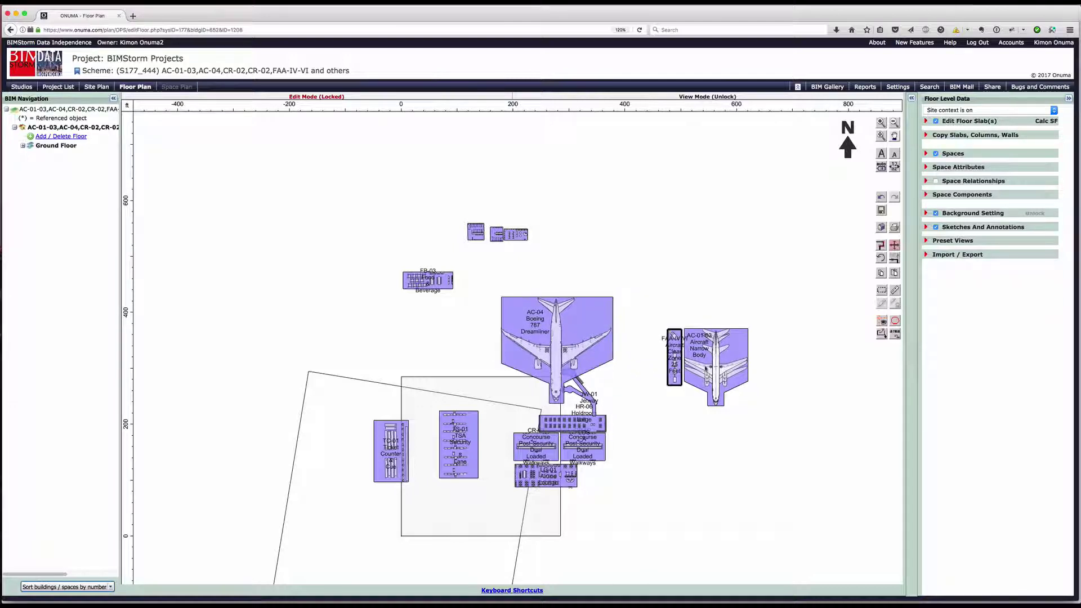
{"action": "left_click", "coordinate": [710, 358], "text": "shift"}
{"action": "left_click_drag", "start_coordinate": [710, 358], "coordinate": [658, 337]}
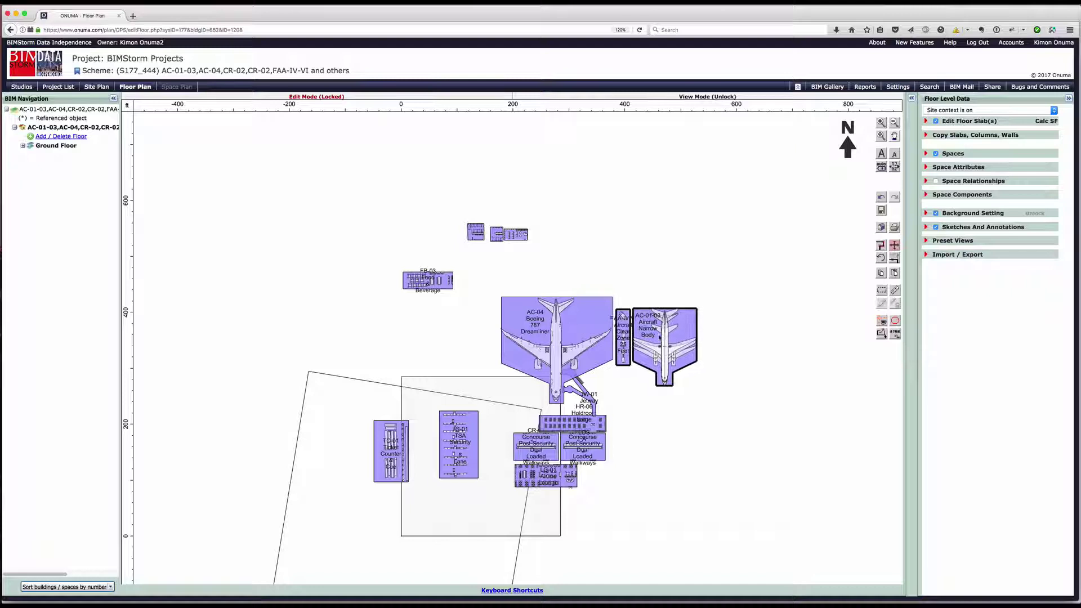
Place retail east of the lounge, both restrooms west of the holdroom, and food and beverage south of the ticket counter
{"action": "left_click", "coordinate": [518, 236]}
{"action": "left_click_drag", "start_coordinate": [518, 235], "coordinate": [599, 468]}
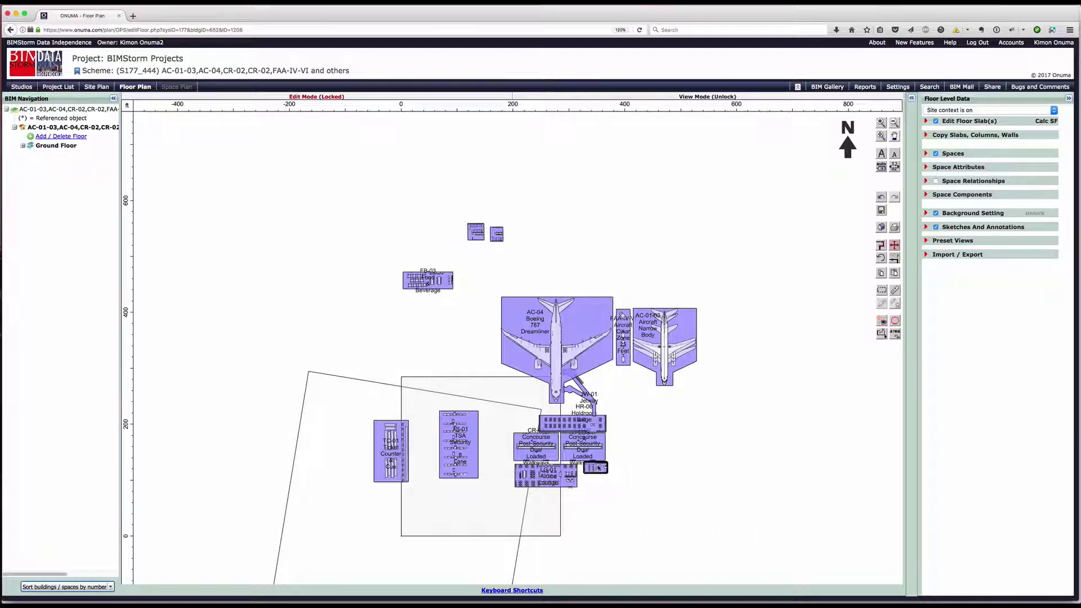
{"action": "left_click", "coordinate": [502, 237]}
{"action": "left_click_drag", "start_coordinate": [480, 231], "coordinate": [517, 424], "text": "shift"}
{"action": "left_click", "coordinate": [510, 451]}
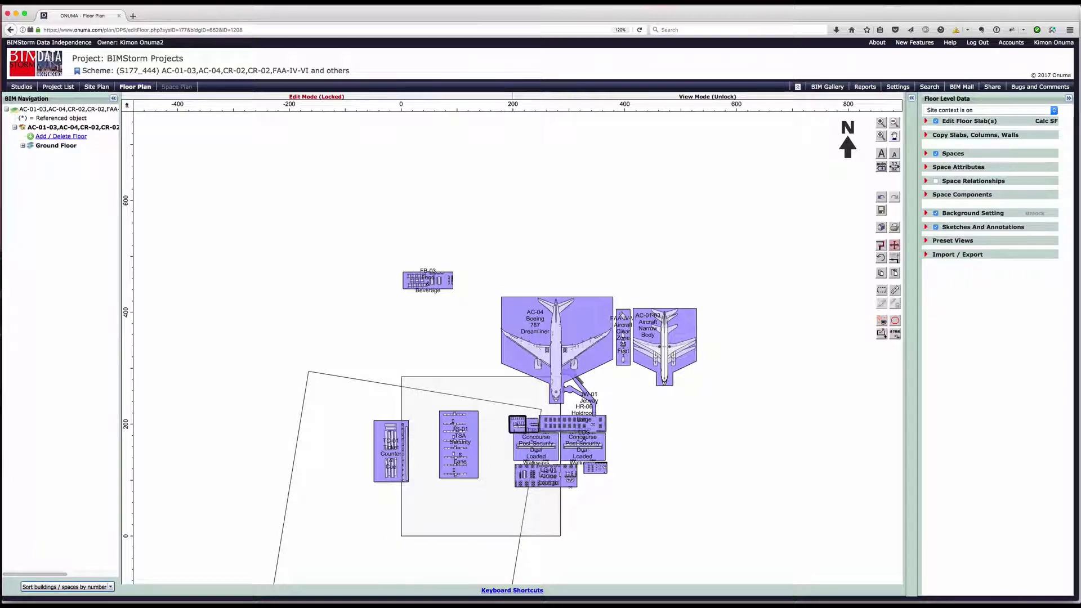
{"action": "left_click_drag", "start_coordinate": [447, 290], "coordinate": [422, 500]}
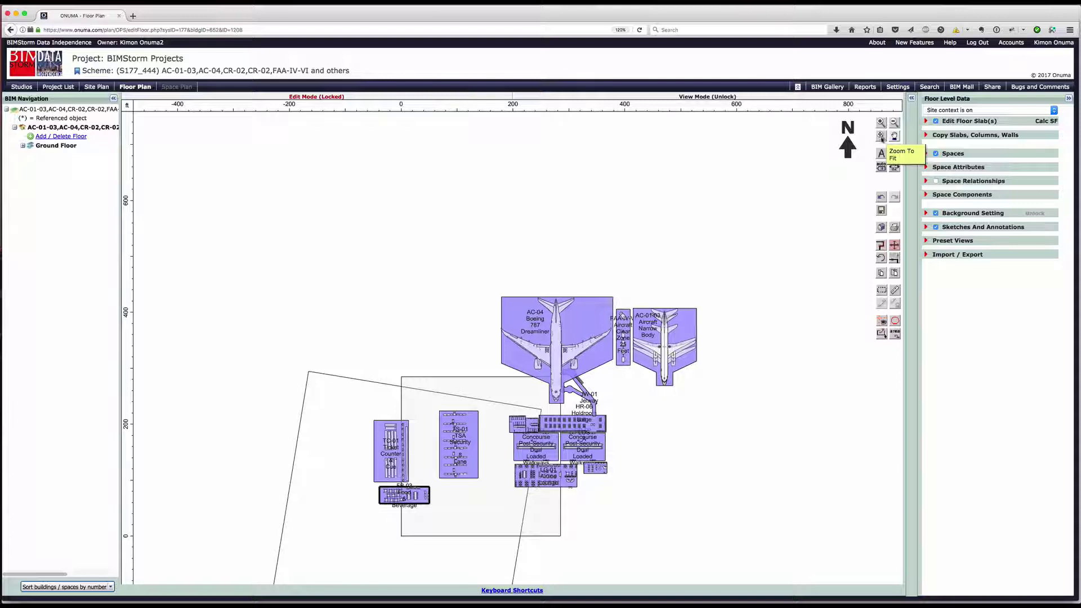
Shift TSA Security, the ticket counter and the food and beverage space east, closer to the concourses
{"action": "left_click", "coordinate": [881, 136]}
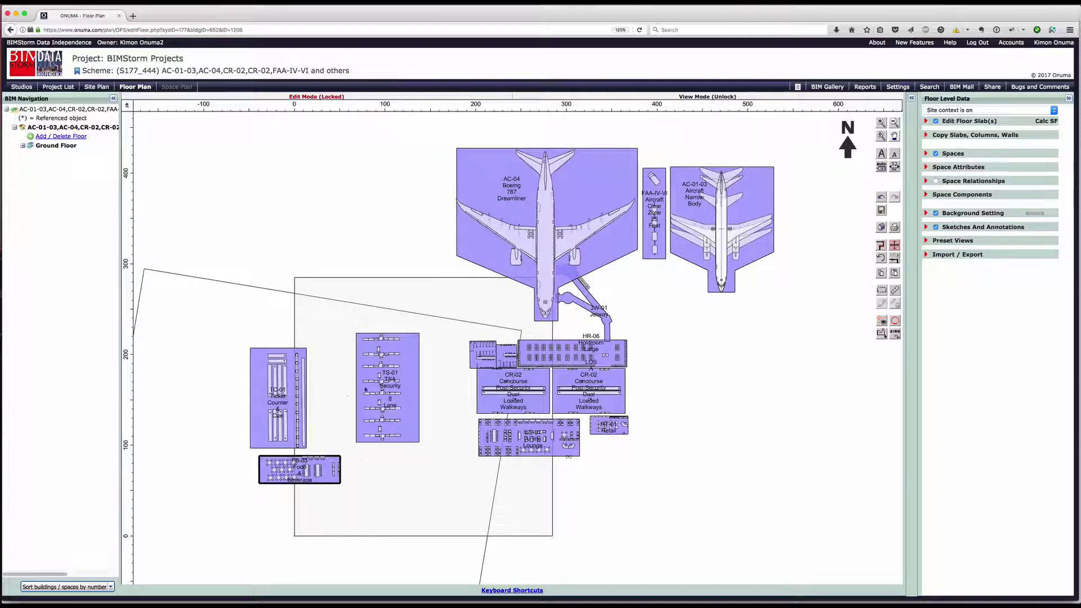
{"action": "left_click_drag", "start_coordinate": [365, 389], "coordinate": [407, 398]}
{"action": "left_click_drag", "start_coordinate": [304, 388], "coordinate": [365, 385]}
{"action": "left_click_drag", "start_coordinate": [320, 478], "coordinate": [358, 472]}
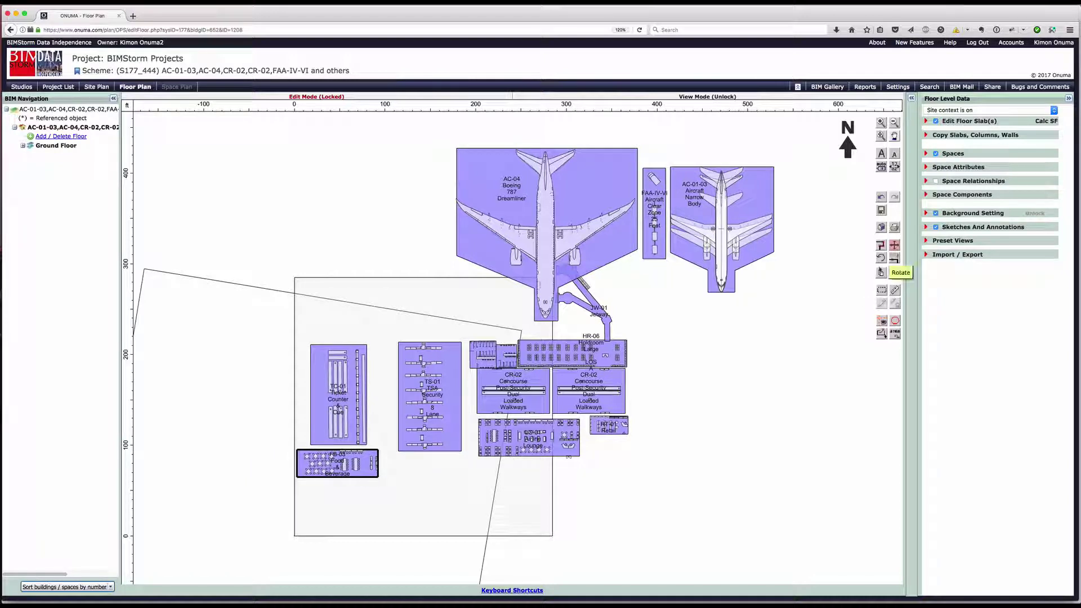
Open the Building Cost Estimate report and enlarge its window to review all the costs
{"action": "left_click", "coordinate": [882, 290]}
{"action": "left_click", "coordinate": [847, 177]}
{"action": "left_click", "coordinate": [865, 86]}
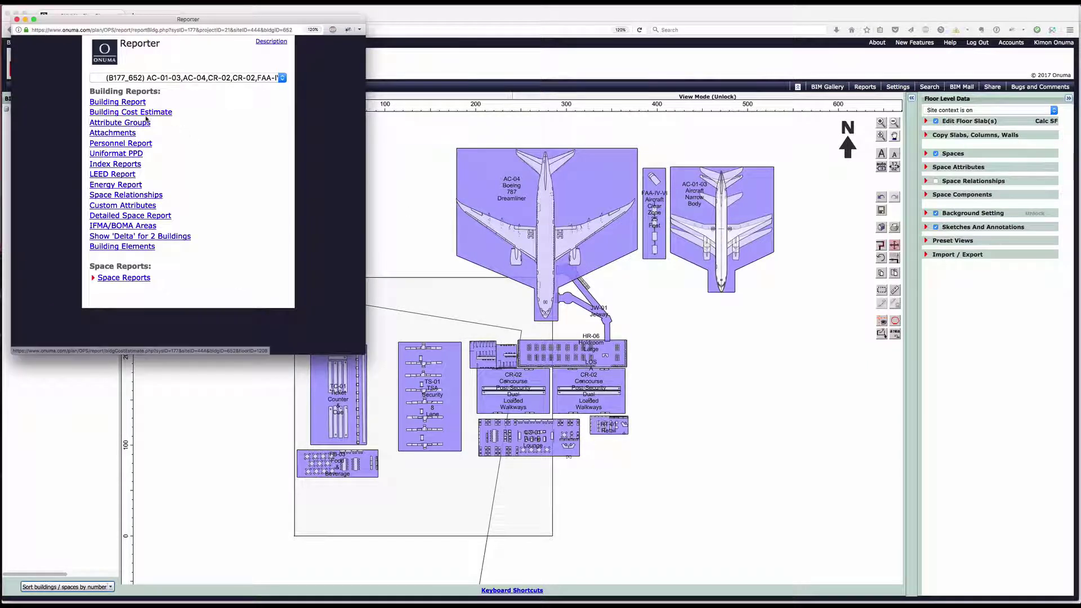
{"action": "left_click", "coordinate": [146, 115]}
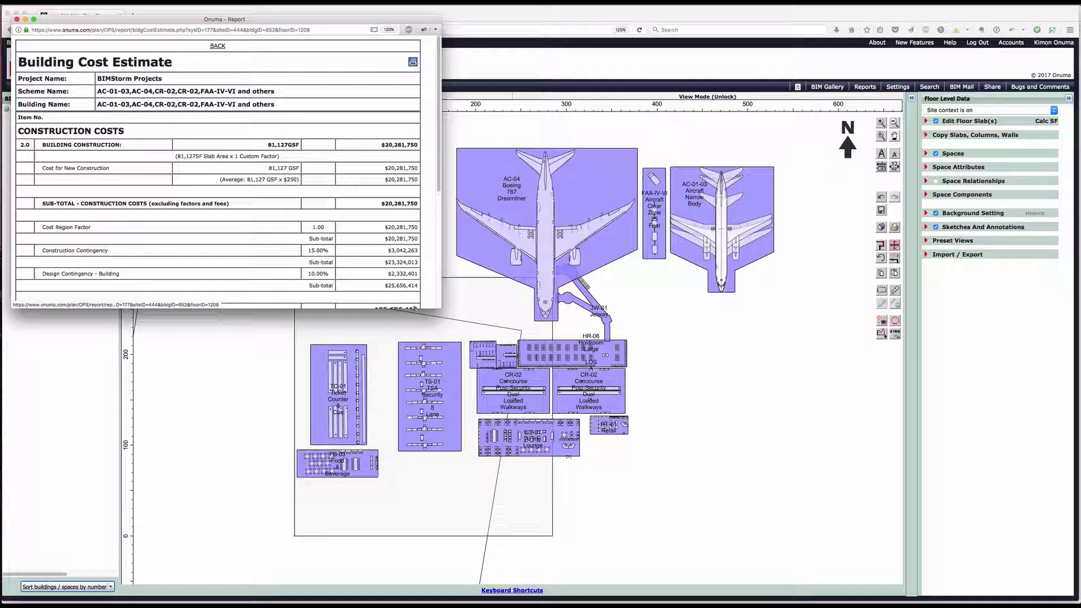
{"action": "left_click_drag", "start_coordinate": [431, 308], "coordinate": [436, 526]}
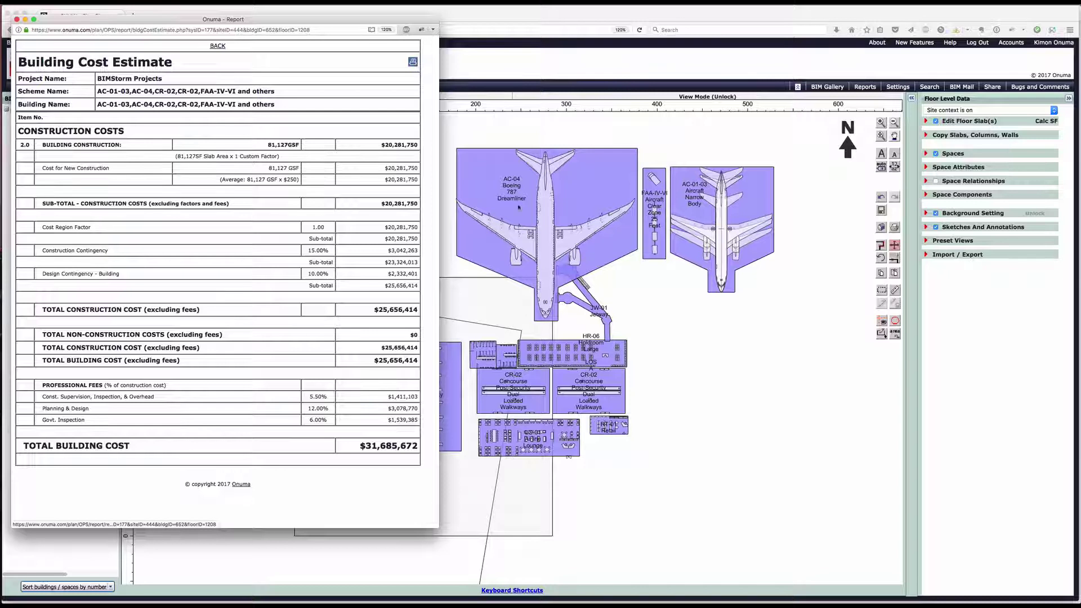
Reshape the eastern CR-02 concourse by extending its east side beyond the holdroom
{"action": "left_click", "coordinate": [596, 366]}
{"action": "left_click", "coordinate": [600, 383]}
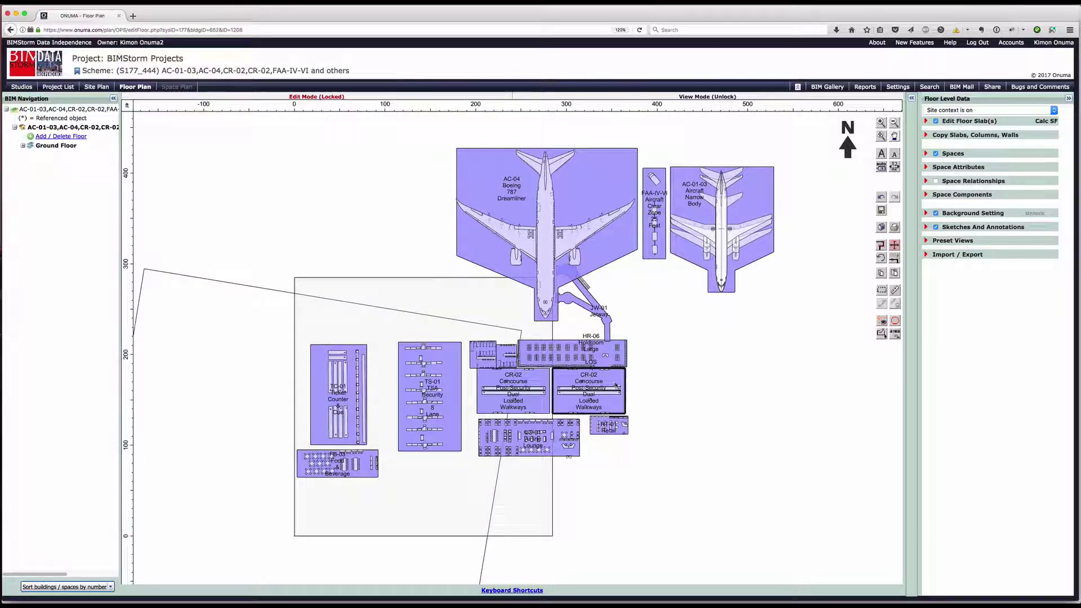
{"action": "left_click", "coordinate": [894, 245]}
{"action": "left_click_drag", "start_coordinate": [626, 414], "coordinate": [652, 411]}
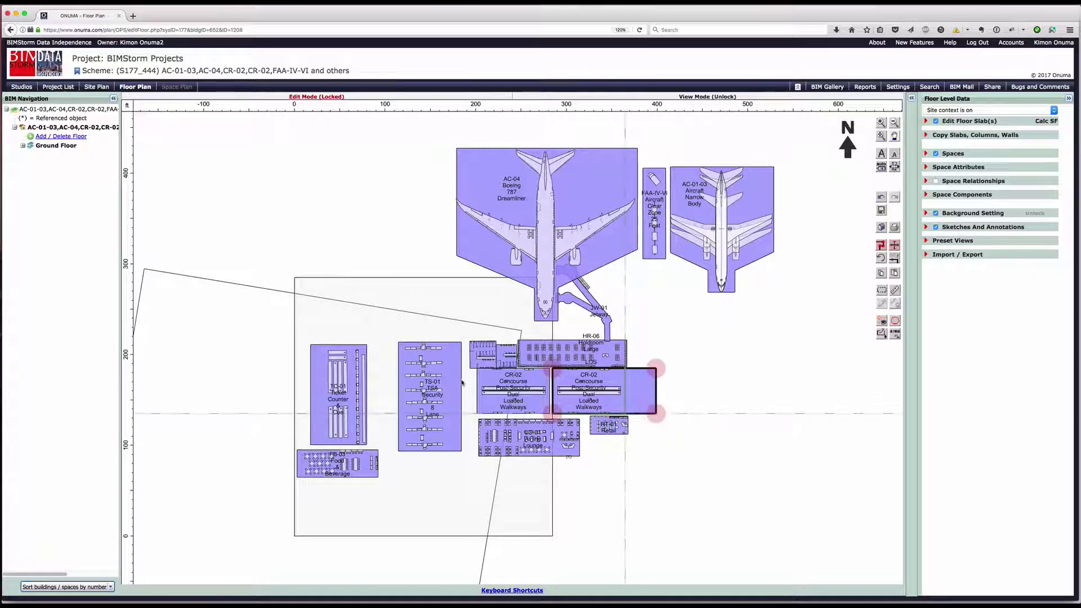
Nudge TSA Security east and reshape its east wall by pulling a middle segment out to meet the western concourse
{"action": "scroll", "coordinate": [444, 404], "scroll_direction": "up", "scroll_amount": 5}
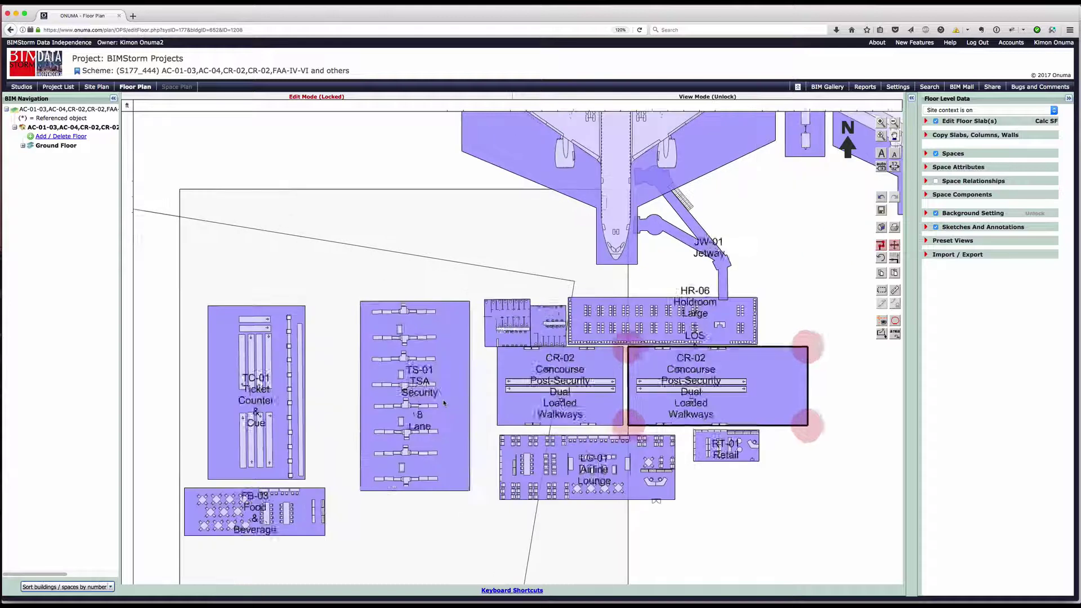
{"action": "left_click", "coordinate": [450, 402]}
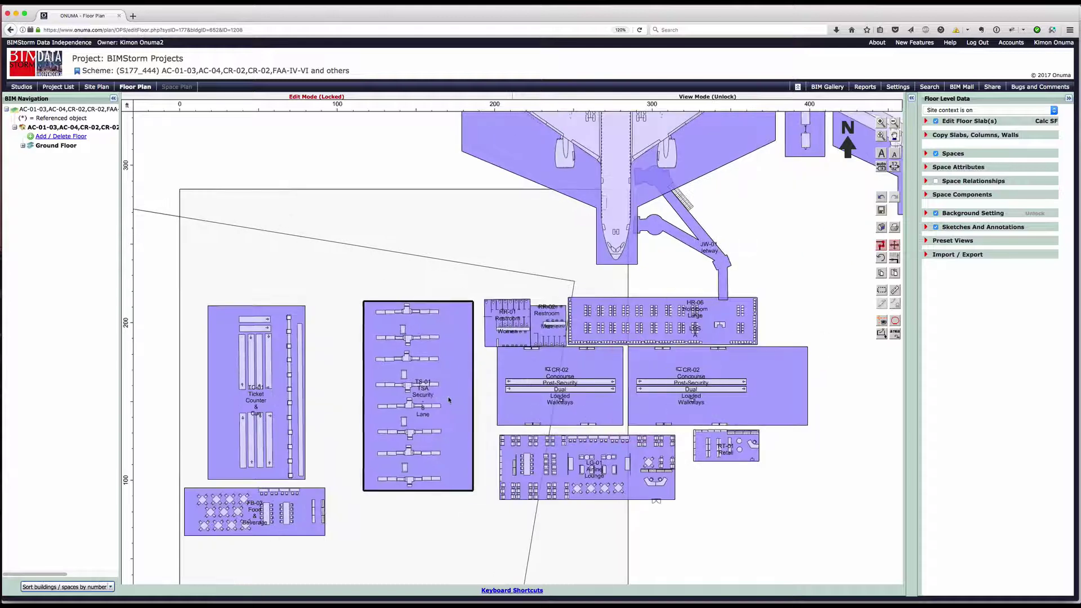
{"action": "left_click", "coordinate": [476, 480]}
{"action": "left_click", "coordinate": [476, 386]}
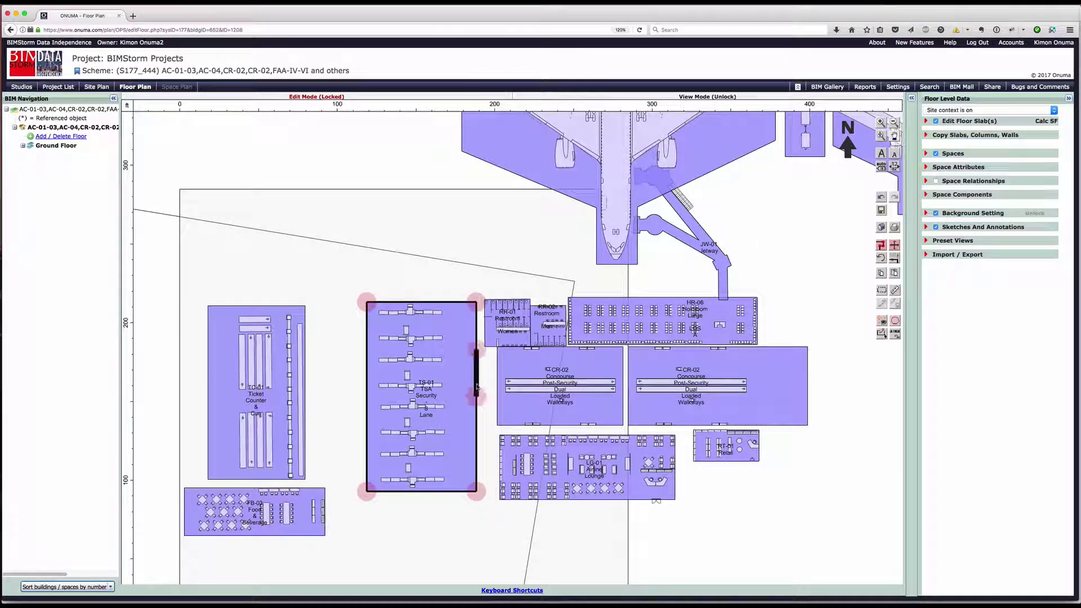
{"action": "left_click_drag", "start_coordinate": [478, 386], "coordinate": [497, 425]}
Shift the airline lounge and retail west along the concourses, and move the ticket counter east toward TSA Security
{"action": "left_click_drag", "start_coordinate": [660, 459], "coordinate": [643, 452]}
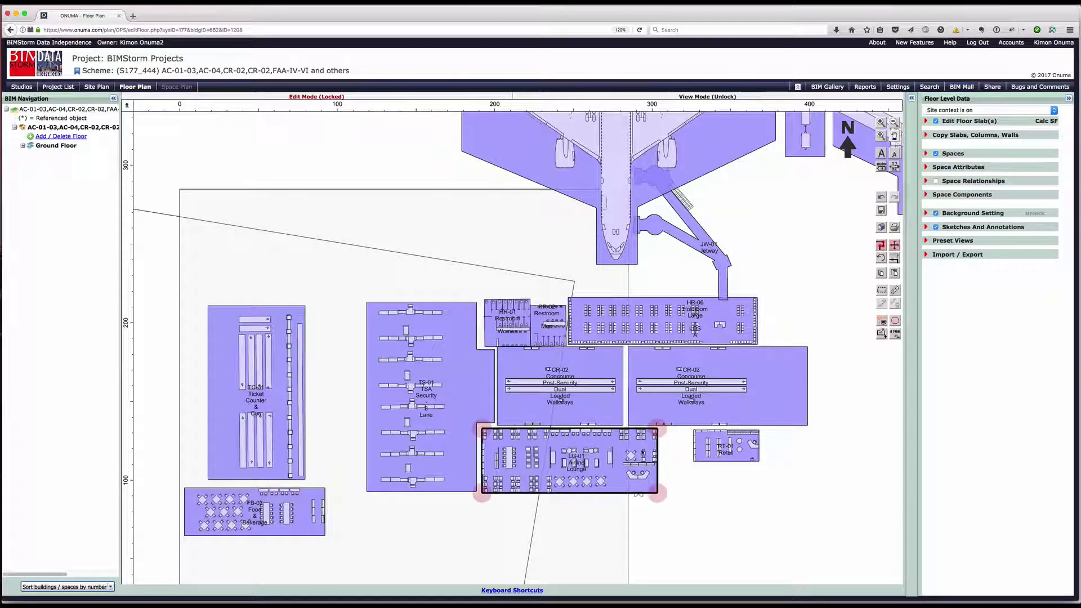
{"action": "left_click_drag", "start_coordinate": [706, 446], "coordinate": [676, 444]}
{"action": "left_click_drag", "start_coordinate": [265, 367], "coordinate": [313, 367]}
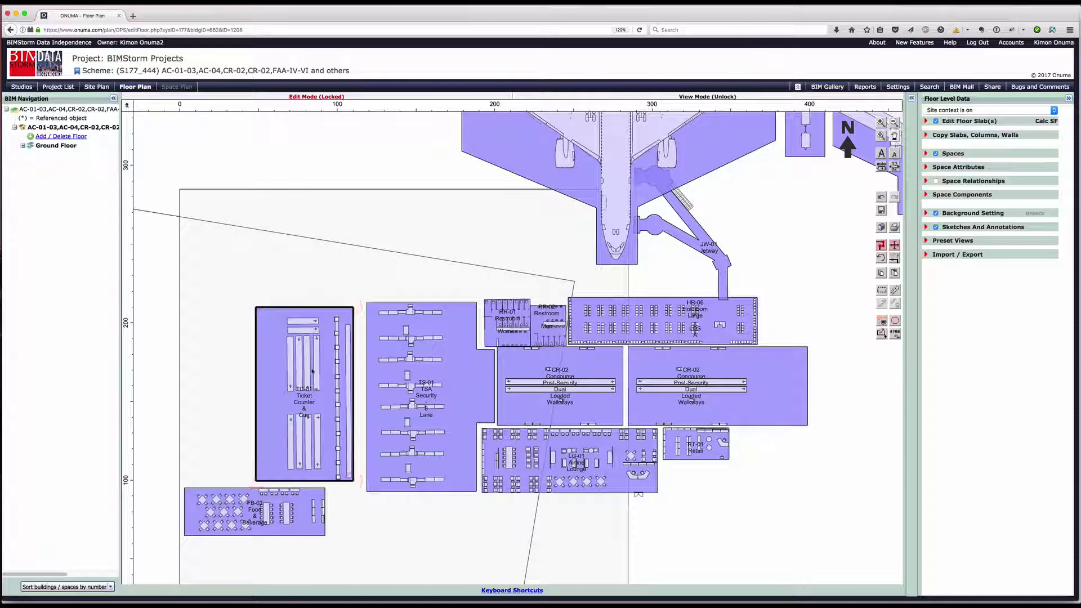
Rotate the ticket counter 90 degrees counterclockwise, place it against TSA Security, and move food and beverage just south of it
{"action": "left_click", "coordinate": [880, 244]}
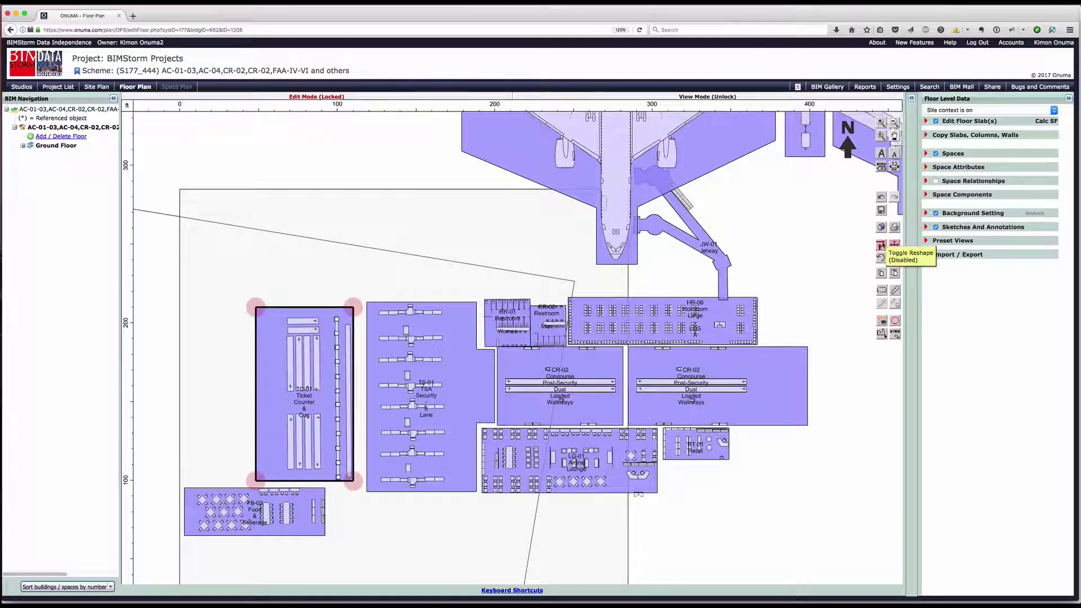
{"action": "key", "text": "r"}
{"action": "left_click", "coordinate": [326, 361]}
{"action": "left_click", "coordinate": [325, 285]}
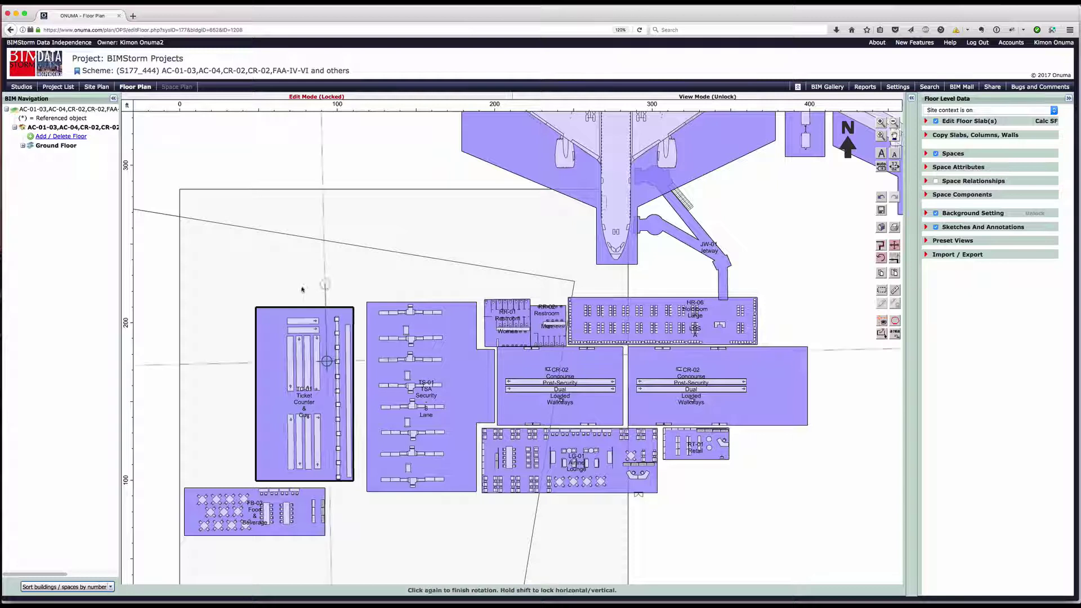
{"action": "left_click", "coordinate": [237, 362]}
{"action": "left_click_drag", "start_coordinate": [373, 399], "coordinate": [290, 370]}
{"action": "left_click_drag", "start_coordinate": [293, 503], "coordinate": [326, 455]}
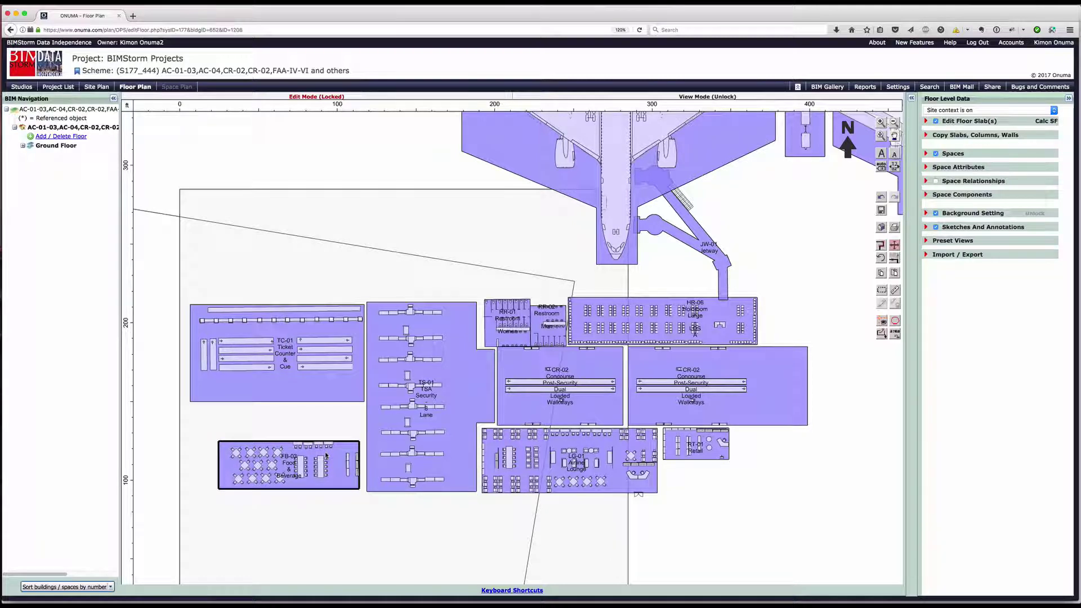
{"action": "scroll", "coordinate": [748, 263], "scroll_direction": "up", "scroll_amount": 3}
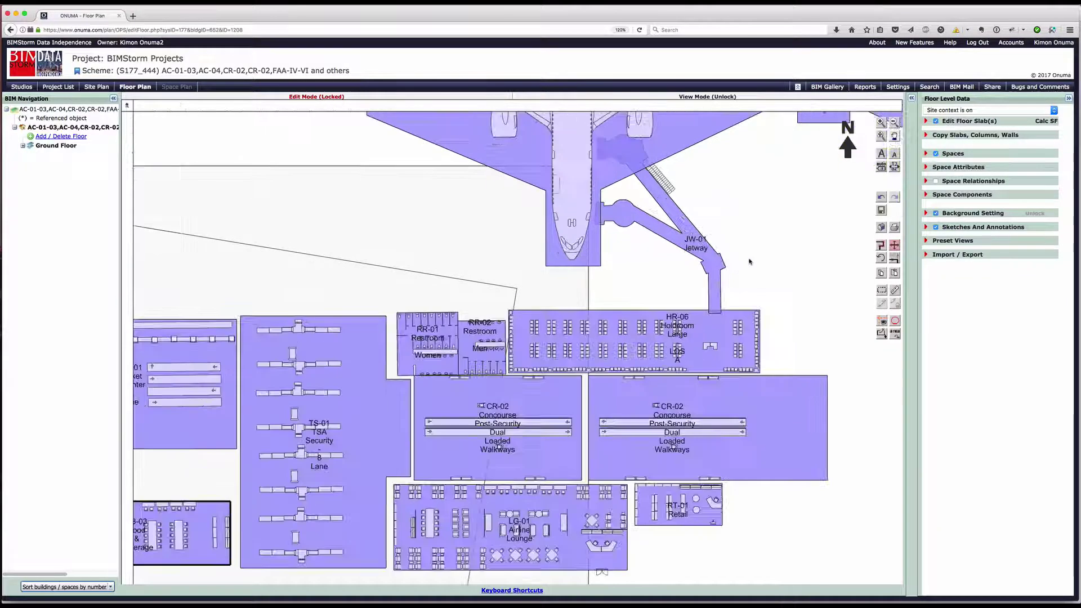
Copy the eastern concourse, its holdroom, jetway and retail as a group, and place the copy just east of the originals
{"action": "scroll", "coordinate": [748, 263], "scroll_direction": "down", "scroll_amount": 3}
{"action": "scroll", "coordinate": [749, 263], "scroll_direction": "down", "scroll_amount": 3}
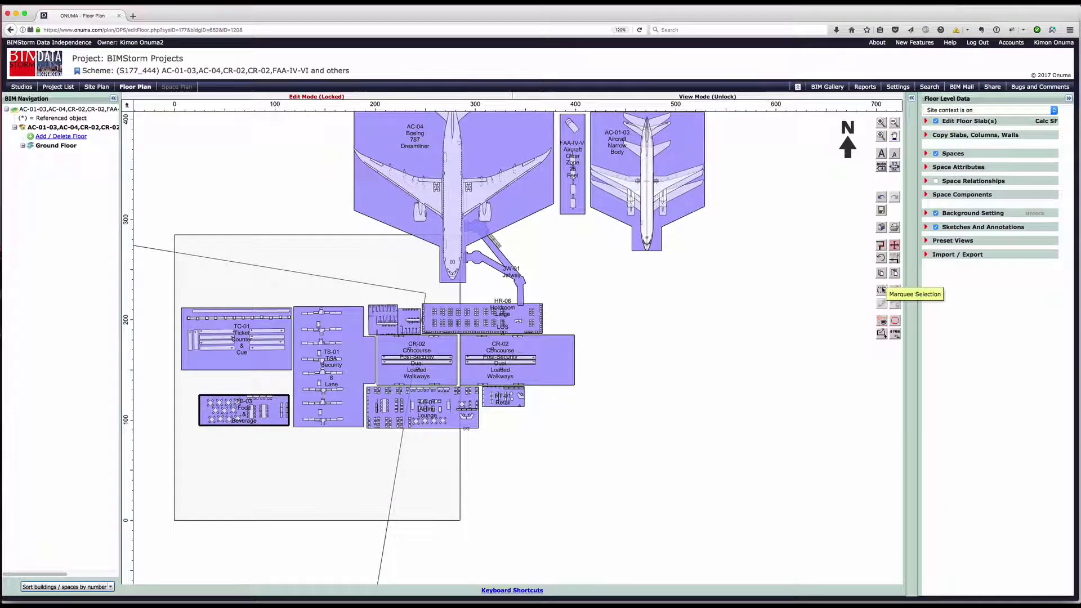
{"action": "left_click", "coordinate": [882, 290]}
{"action": "left_click_drag", "start_coordinate": [402, 299], "coordinate": [644, 440]}
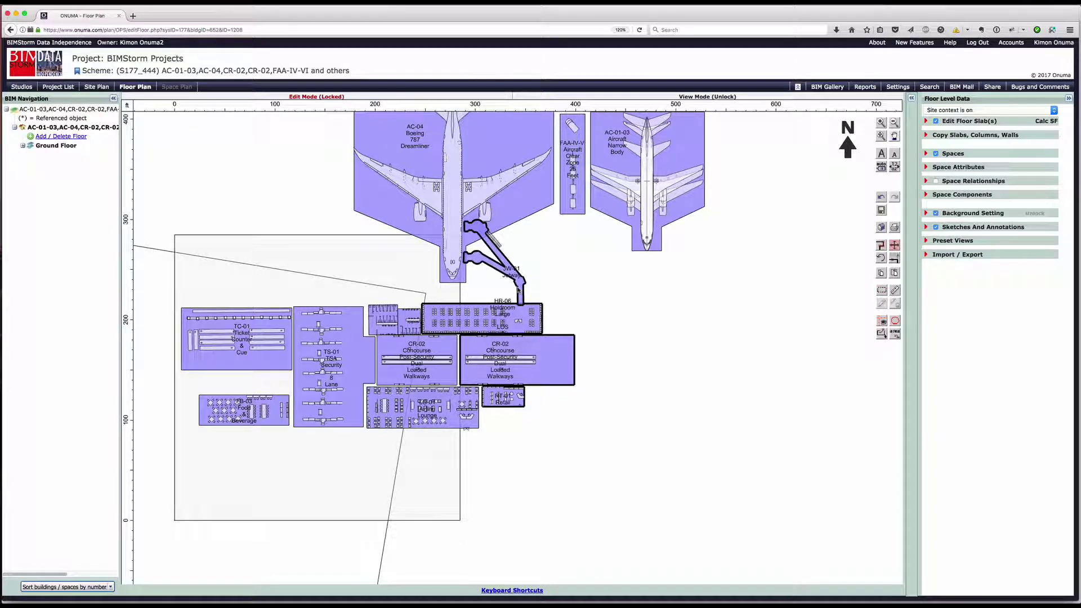
{"action": "key", "text": "super+c"}
{"action": "left_click", "coordinate": [663, 331]}
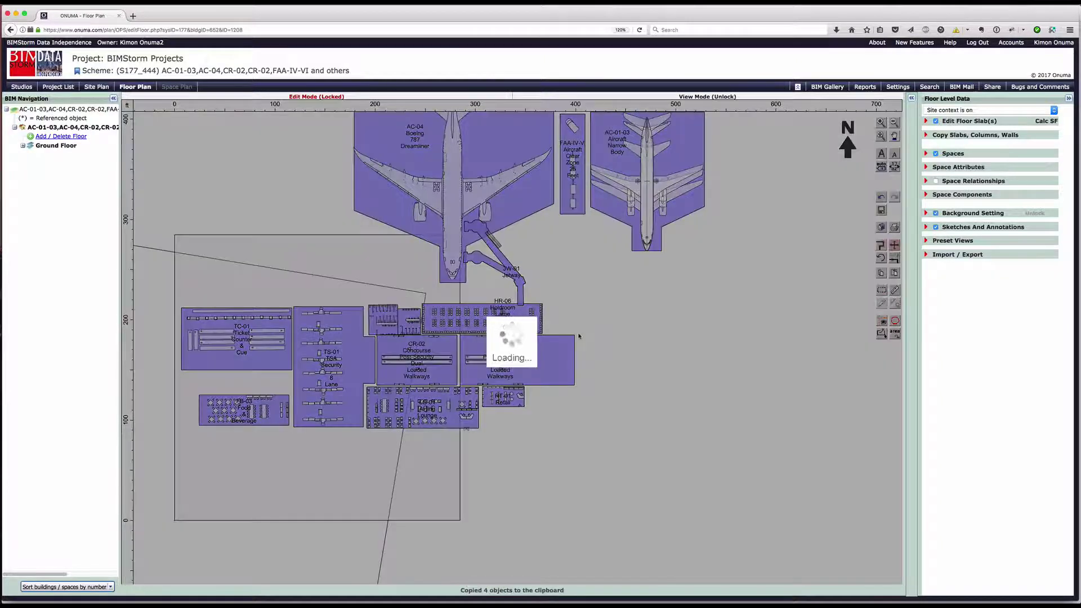
{"action": "left_click", "coordinate": [519, 365]}
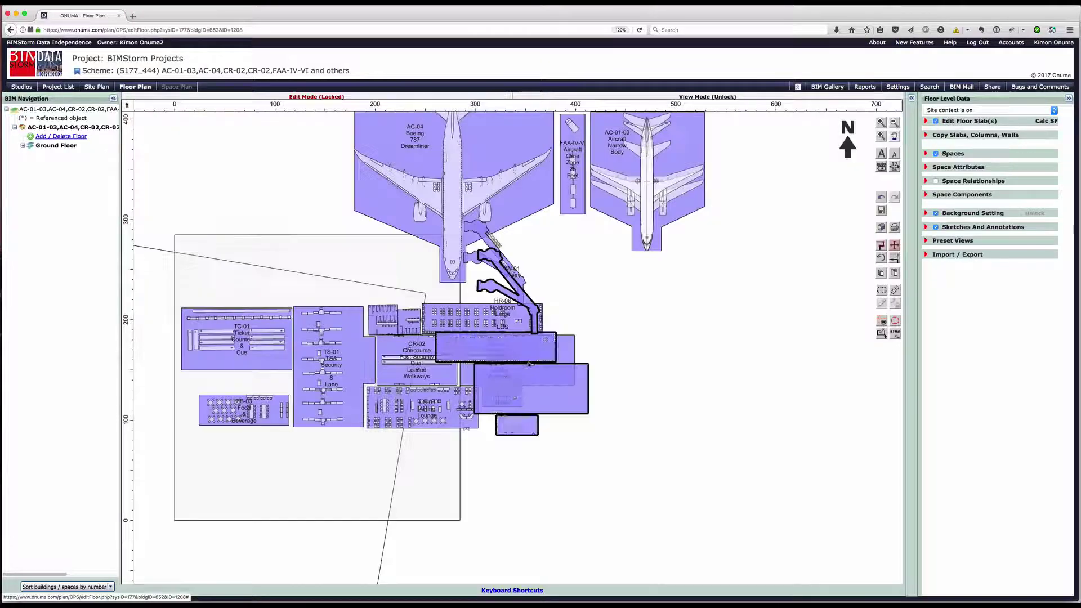
{"action": "left_click_drag", "start_coordinate": [573, 375], "coordinate": [636, 341]}
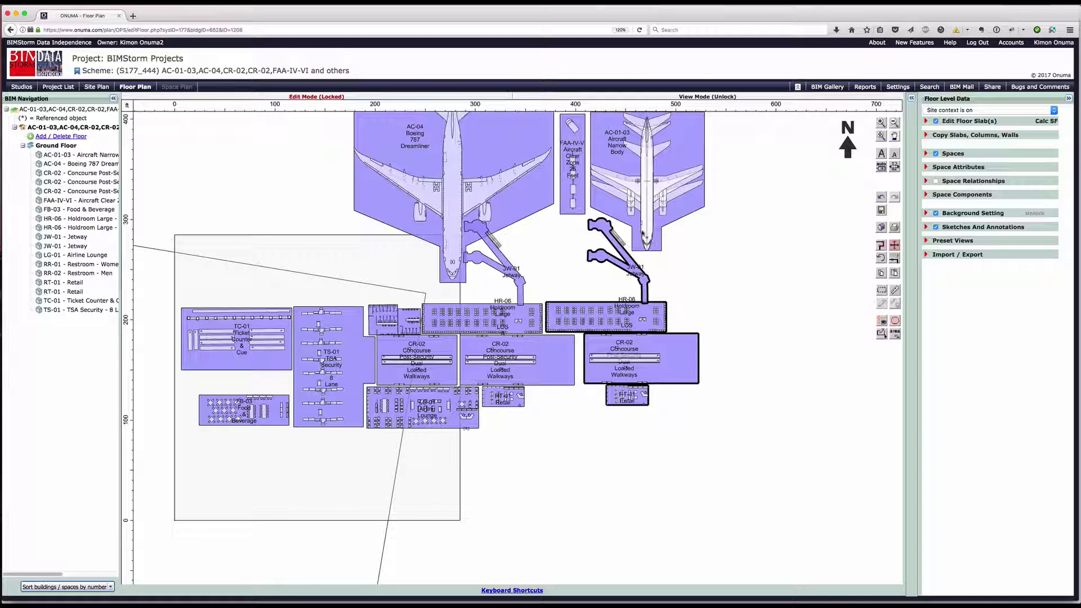
Move the copied holdroom and jetway together east to the far side of the narrow body aircraft
{"action": "left_click", "coordinate": [676, 286]}
{"action": "left_click", "coordinate": [648, 313]}
{"action": "left_click", "coordinate": [645, 282], "text": "shift"}
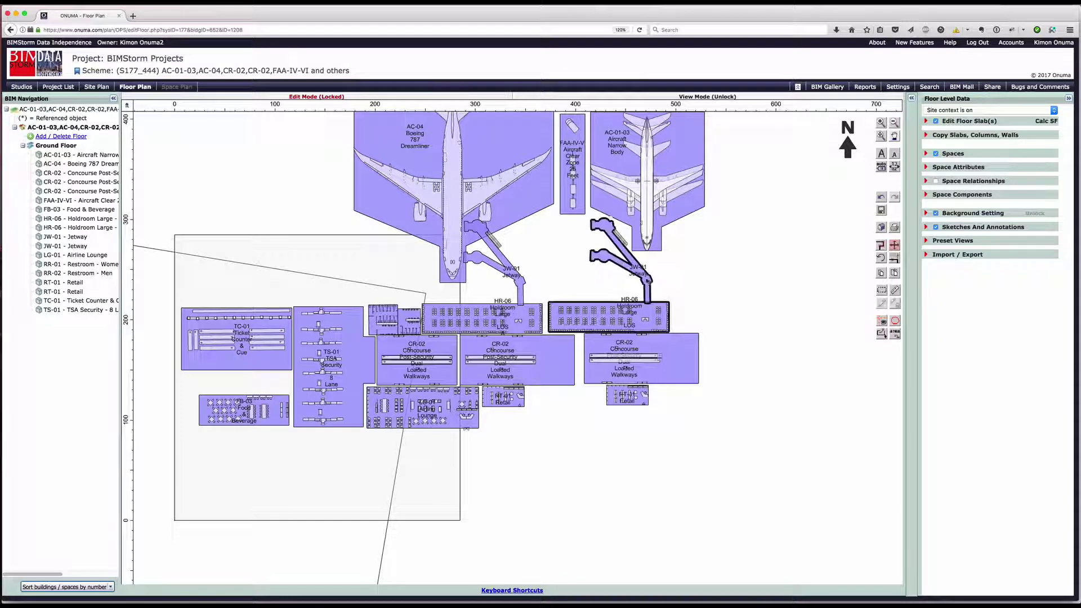
{"action": "left_click_drag", "start_coordinate": [645, 282], "coordinate": [708, 283]}
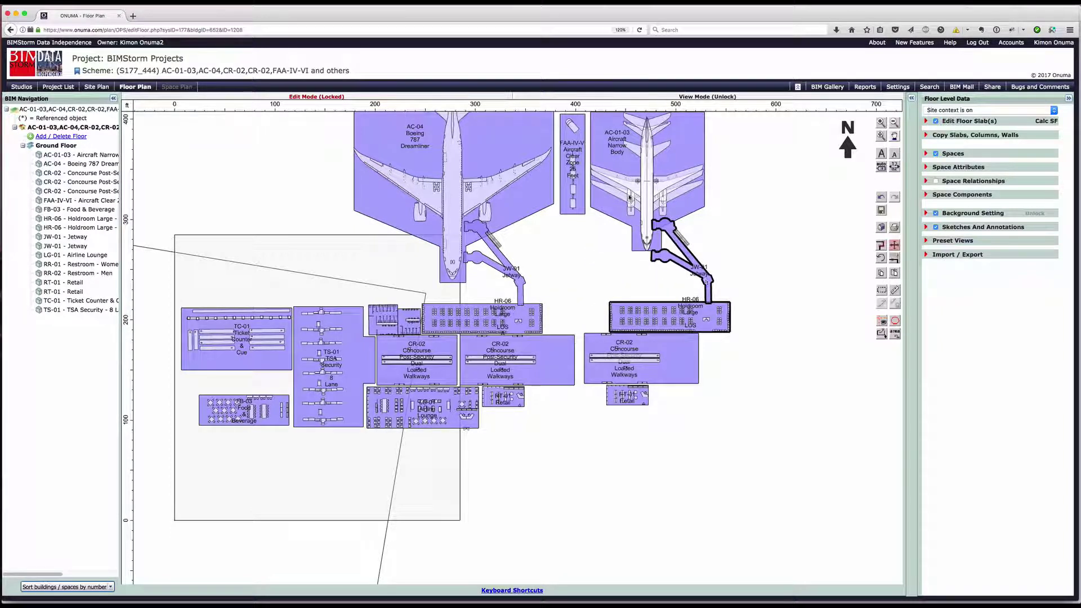
Shift the narrow body aircraft and clear zone west against the Dreamliner, and nudge the copied jetway and holdroom west to meet the aircraft
{"action": "left_click_drag", "start_coordinate": [629, 195], "coordinate": [566, 180]}
{"action": "left_click", "coordinate": [579, 181], "text": "shift"}
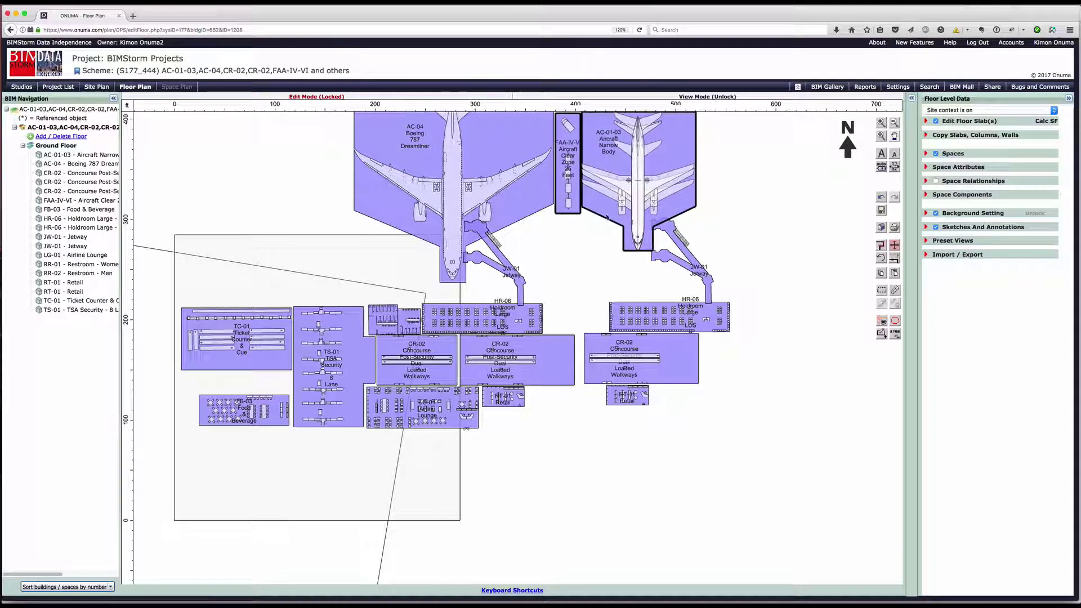
{"action": "left_click", "coordinate": [676, 246]}
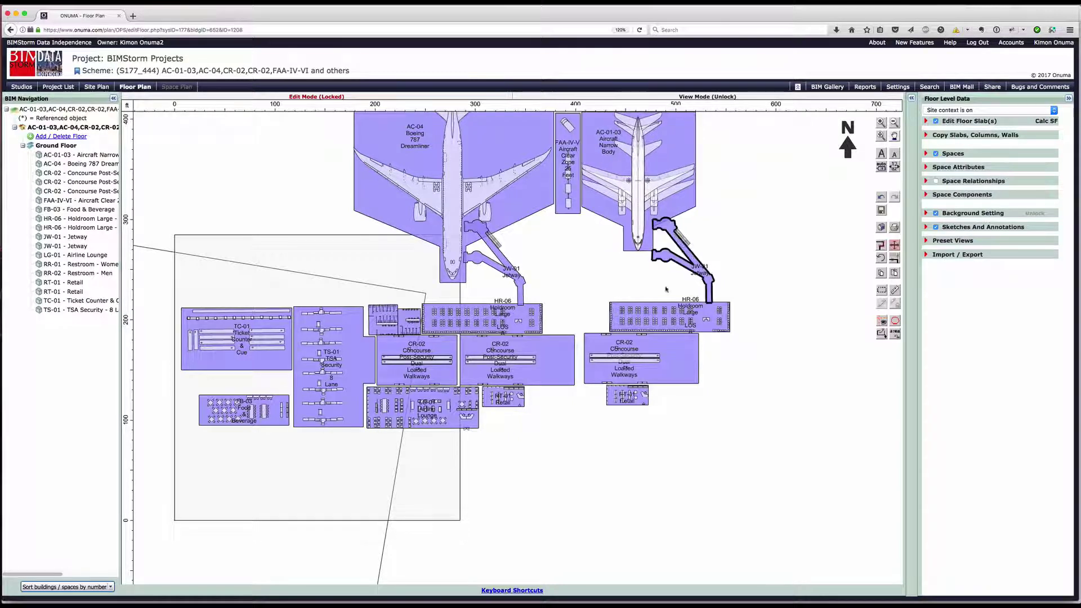
{"action": "left_click", "coordinate": [657, 308]}
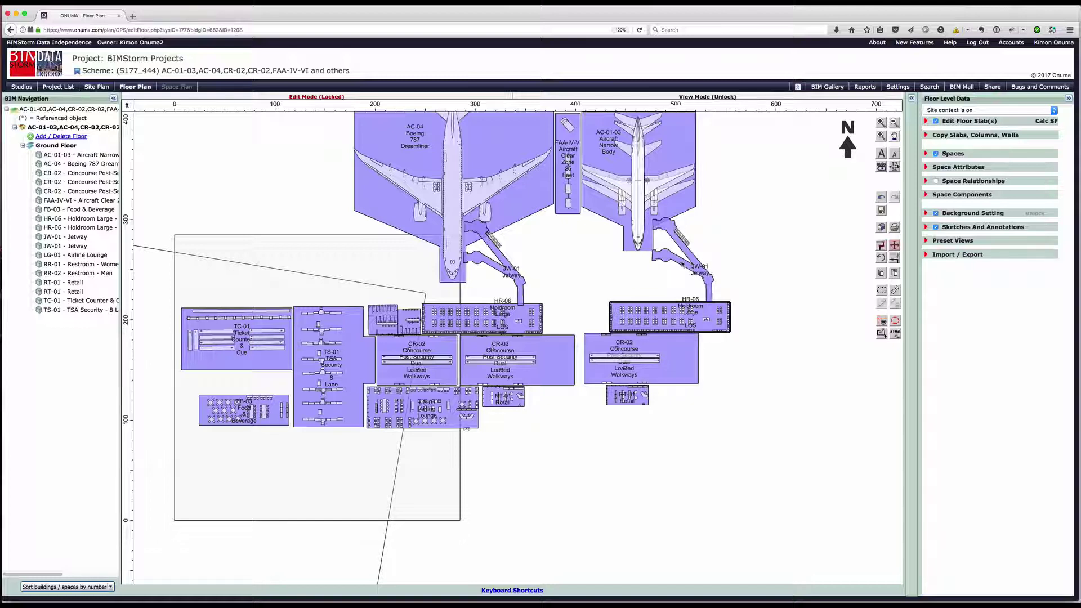
{"action": "left_click_drag", "start_coordinate": [682, 262], "coordinate": [674, 263], "text": "shift"}
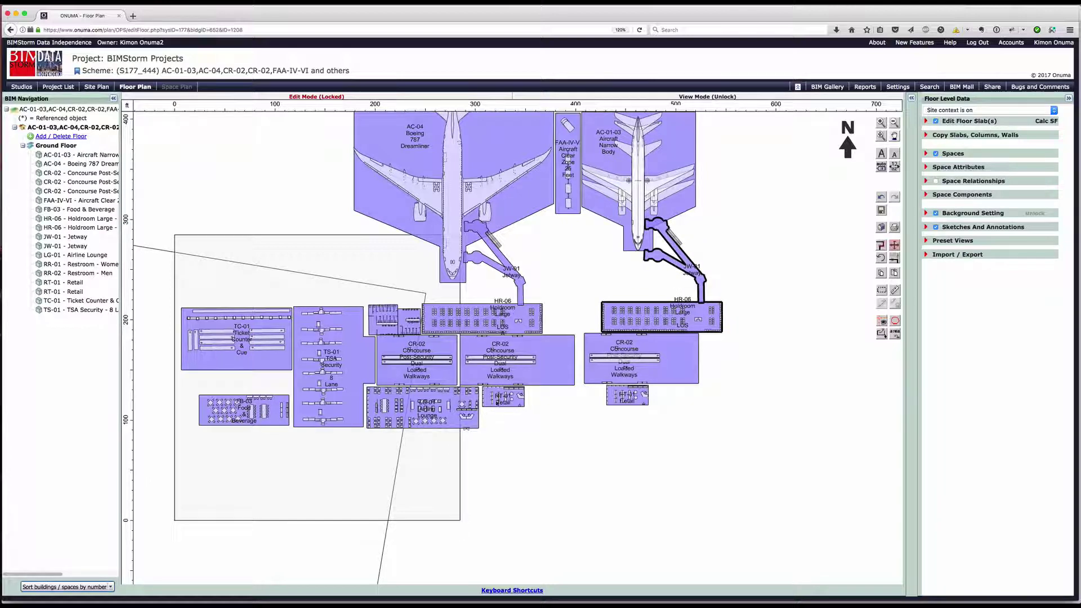
Add a copy of the original retail space in the gap between the two holdrooms and save the floor plan
{"action": "left_click", "coordinate": [505, 398]}
{"action": "key", "text": "ctrl+c"}
{"action": "key", "text": "ctrl+v"}
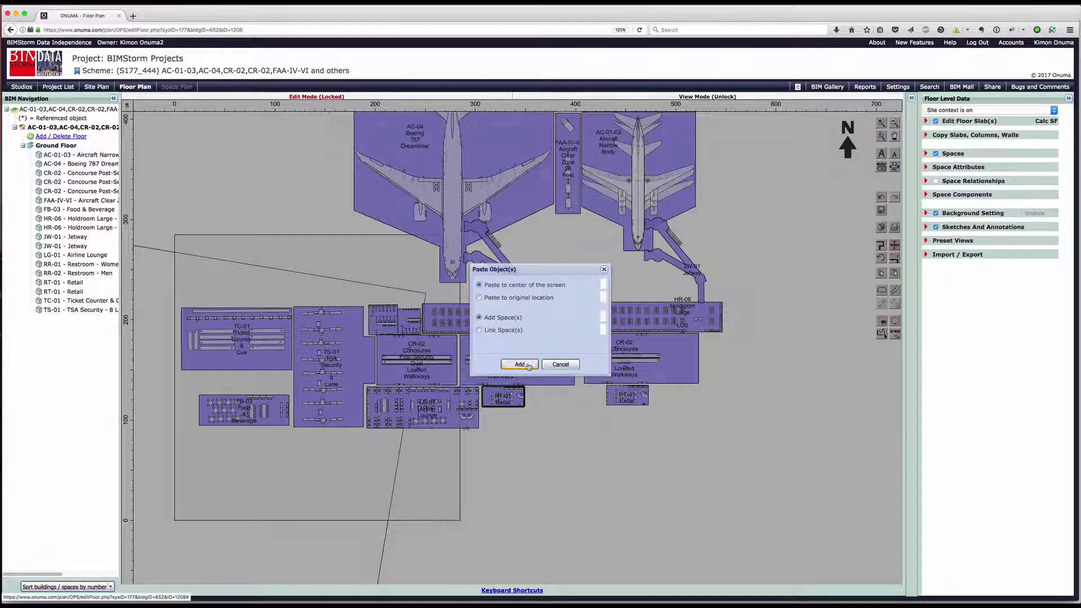
{"action": "left_click", "coordinate": [529, 367]}
{"action": "left_click_drag", "start_coordinate": [522, 344], "coordinate": [577, 325]}
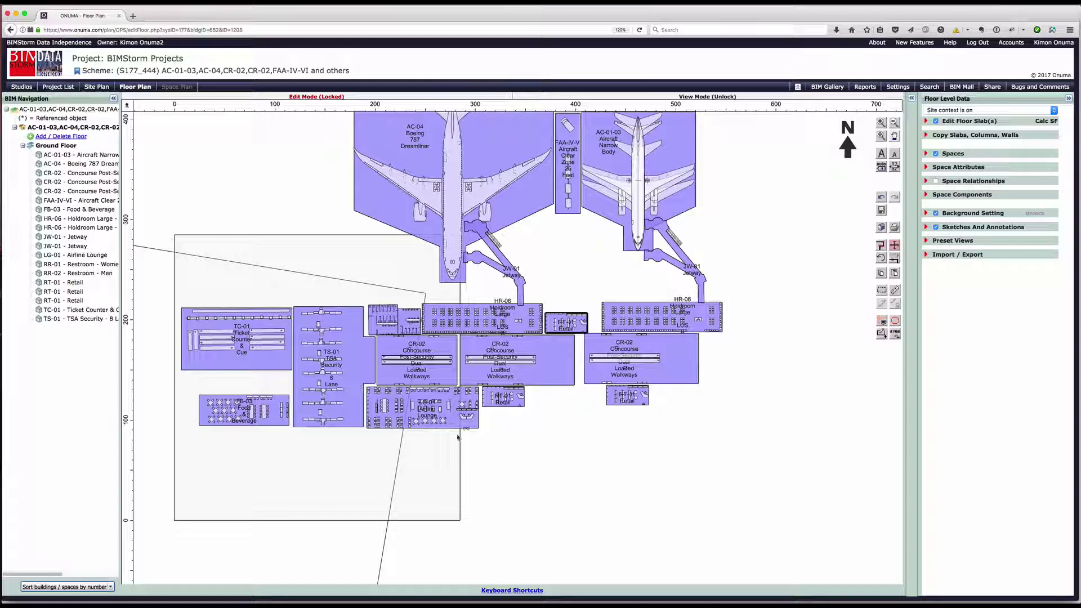
{"action": "scroll", "coordinate": [458, 437], "scroll_direction": "up", "scroll_amount": 2}
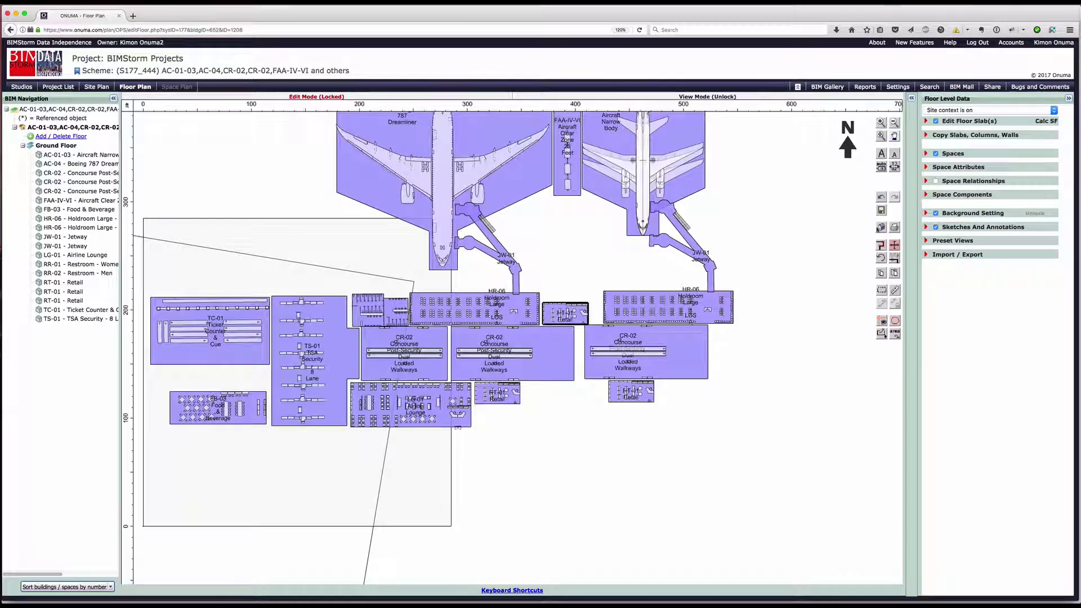
{"action": "left_click", "coordinate": [881, 210]}
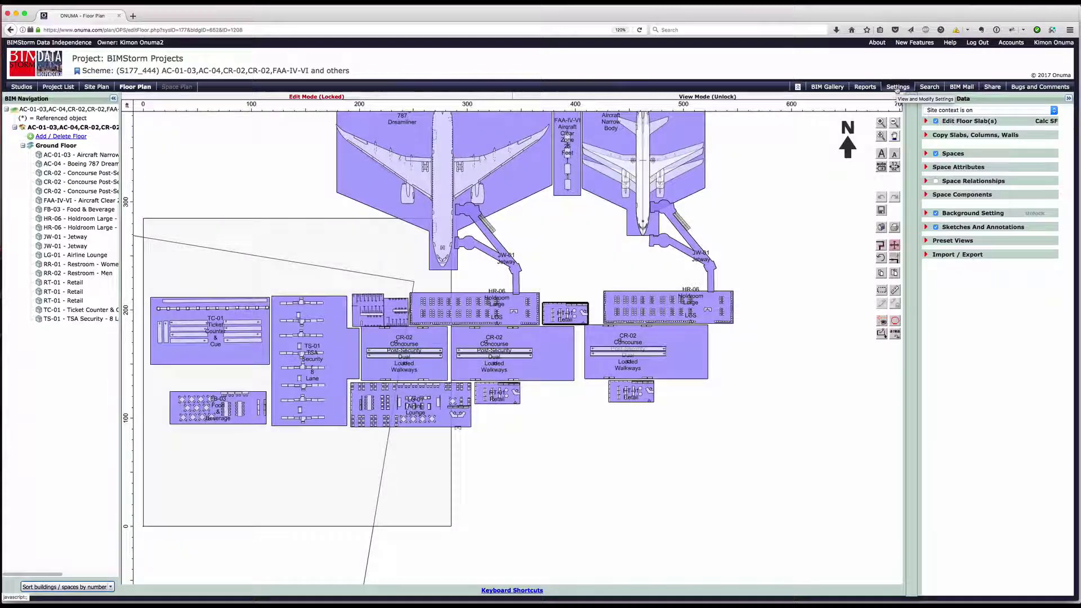
Set the average new construction cost to $450 per GSF in the building cost worksheet, and close the worksheet
{"action": "left_click", "coordinate": [898, 87]}
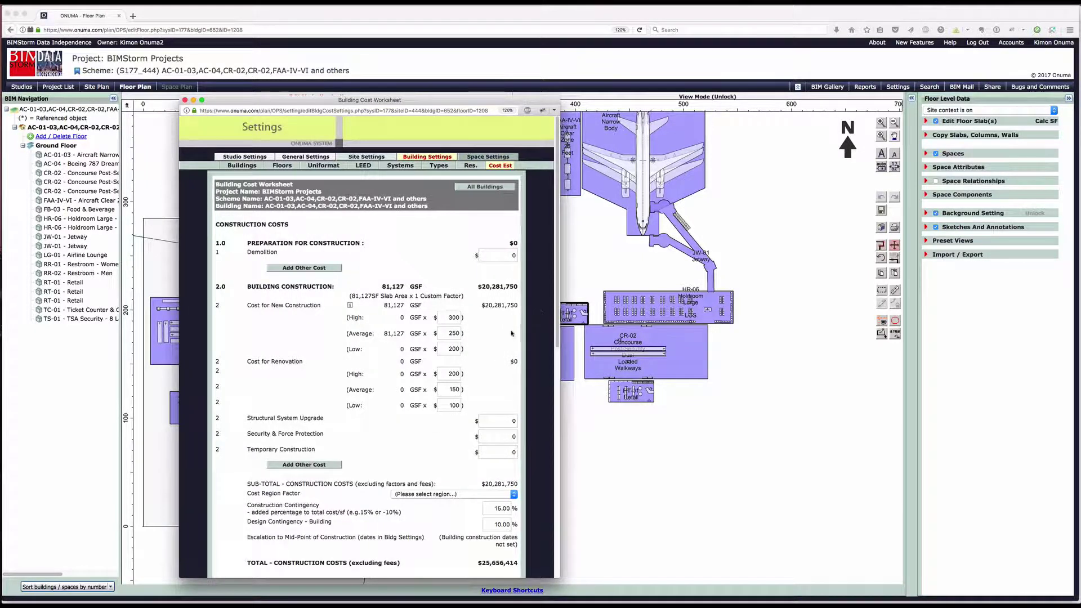
{"action": "scroll", "coordinate": [538, 310], "scroll_direction": "down", "scroll_amount": 6}
{"action": "scroll", "coordinate": [513, 336], "scroll_direction": "up", "scroll_amount": 4}
{"action": "scroll", "coordinate": [513, 337], "scroll_direction": "up", "scroll_amount": 2}
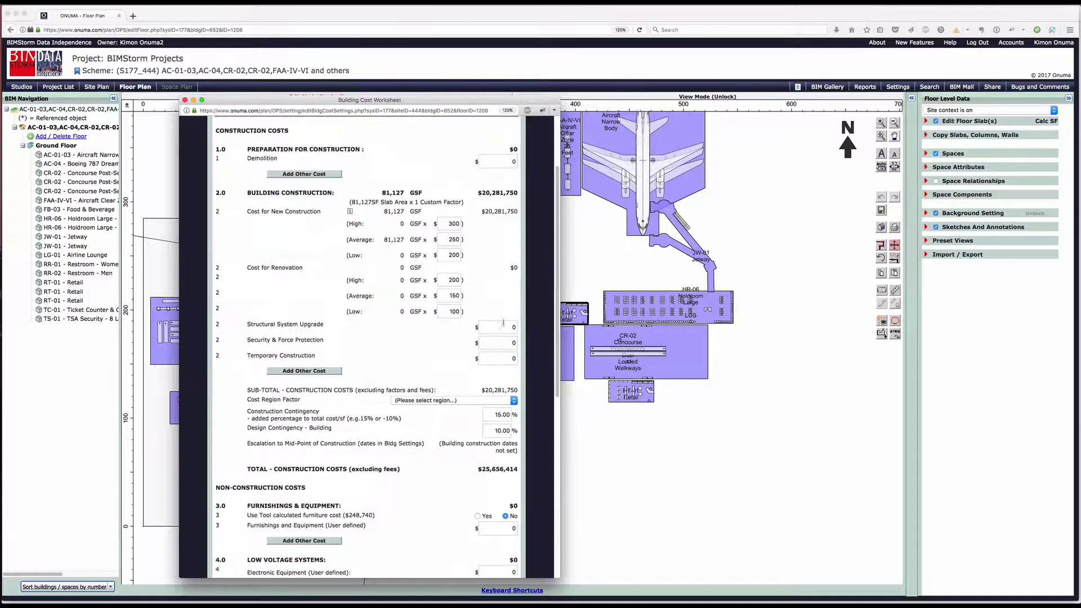
{"action": "double_click", "coordinate": [451, 250]}
{"action": "type", "text": "450"}
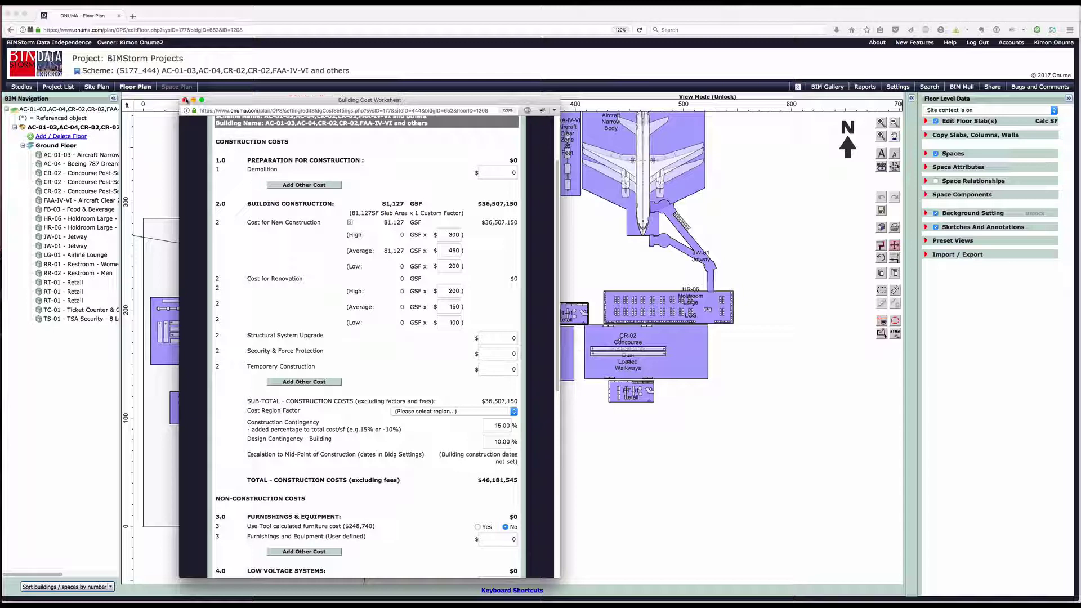
{"action": "left_click", "coordinate": [185, 100]}
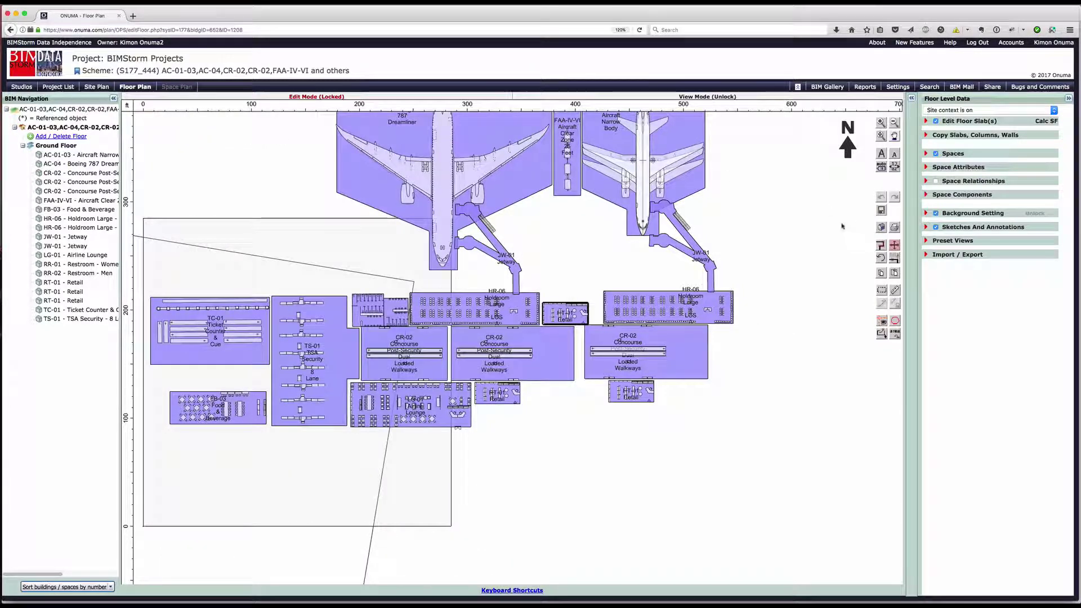
Examine the building report's estimated cost, areas, utilities and O&M cost summary, and close the report
{"action": "left_click", "coordinate": [865, 87]}
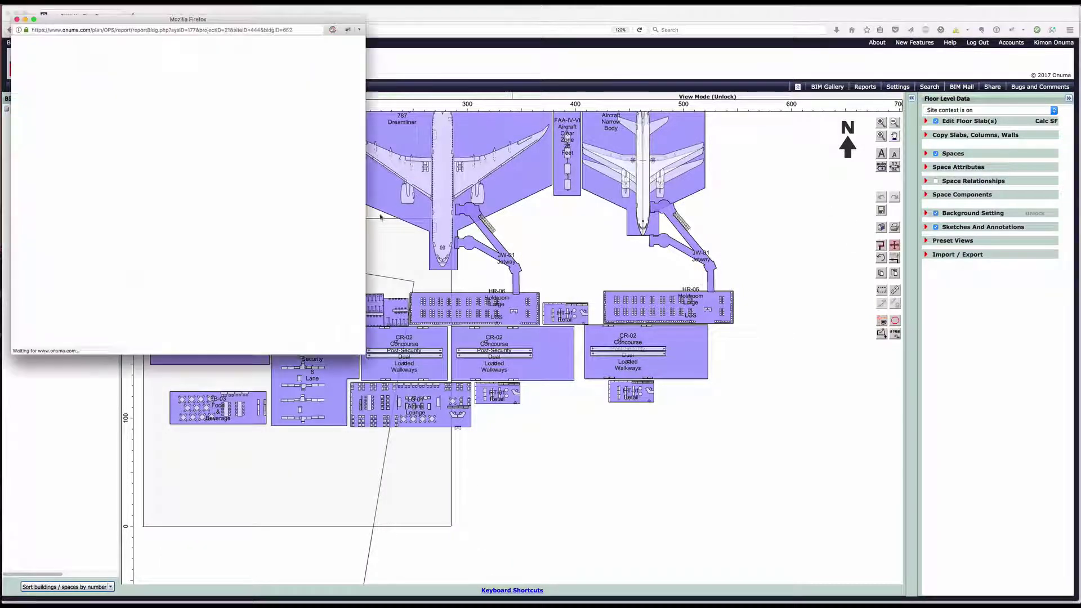
{"action": "left_click", "coordinate": [130, 103]}
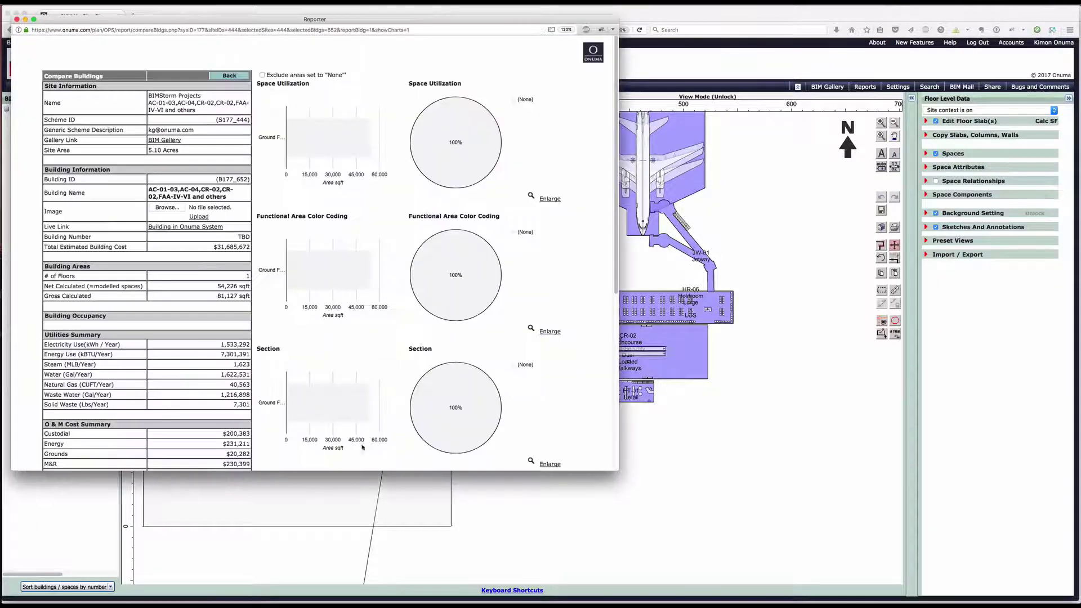
{"action": "left_click_drag", "start_coordinate": [617, 470], "coordinate": [558, 560]}
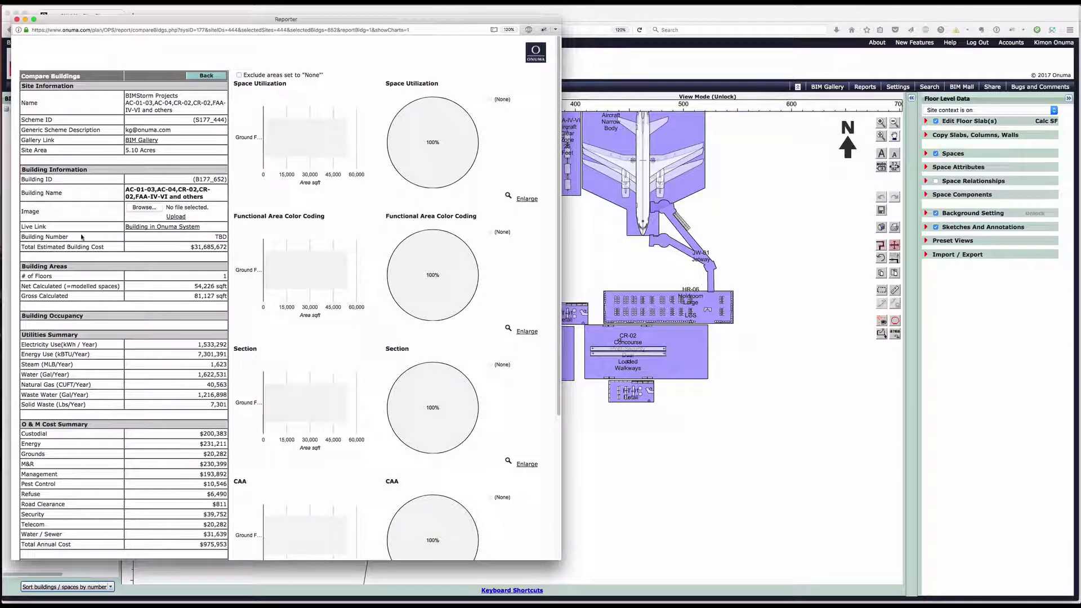
{"action": "scroll", "coordinate": [125, 381], "scroll_direction": "down", "scroll_amount": 4}
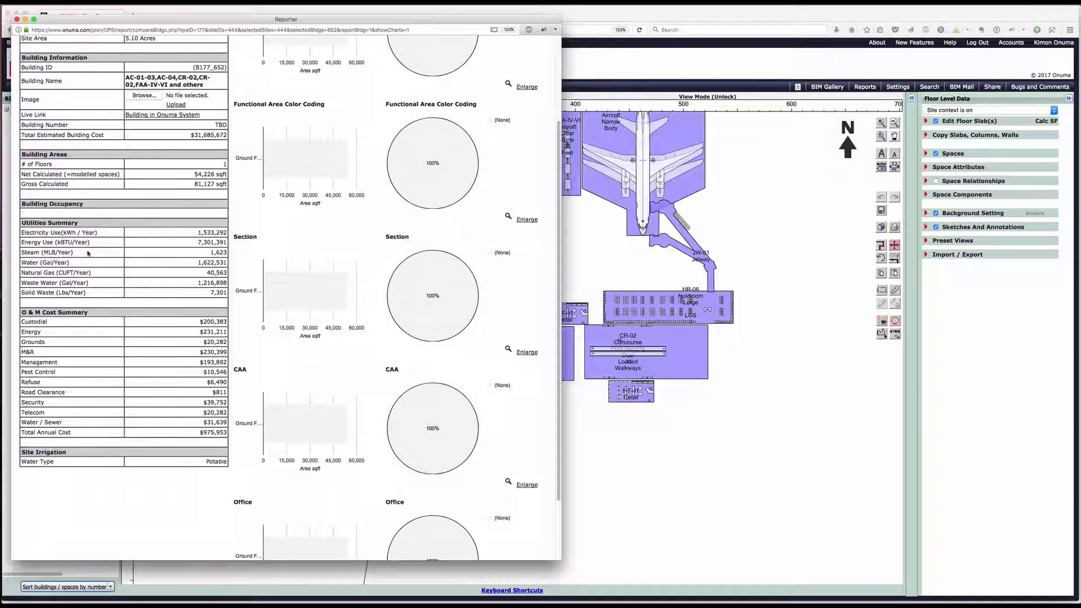
{"action": "scroll", "coordinate": [88, 253], "scroll_direction": "up", "scroll_amount": 4}
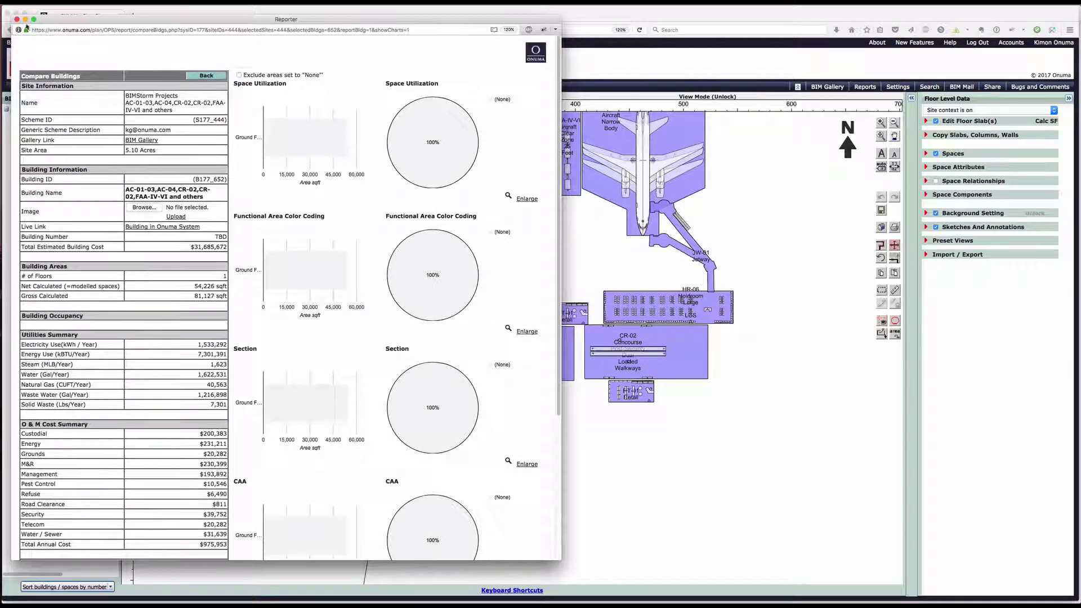
{"action": "left_click", "coordinate": [16, 19]}
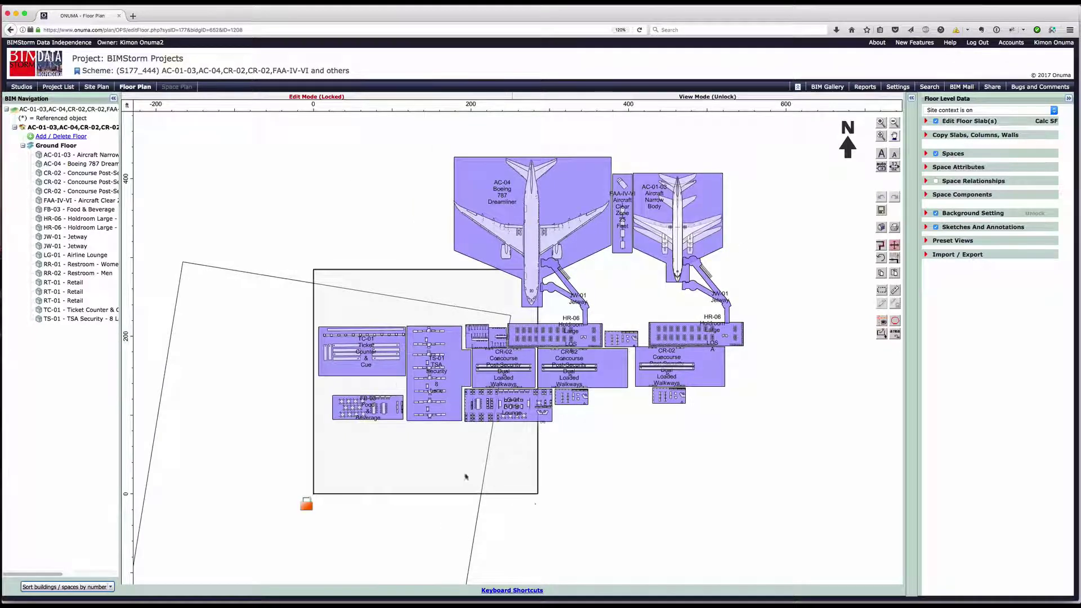
Unlock Floor Slab 1 and shift it slightly northwest
{"action": "double_click", "coordinate": [516, 491]}
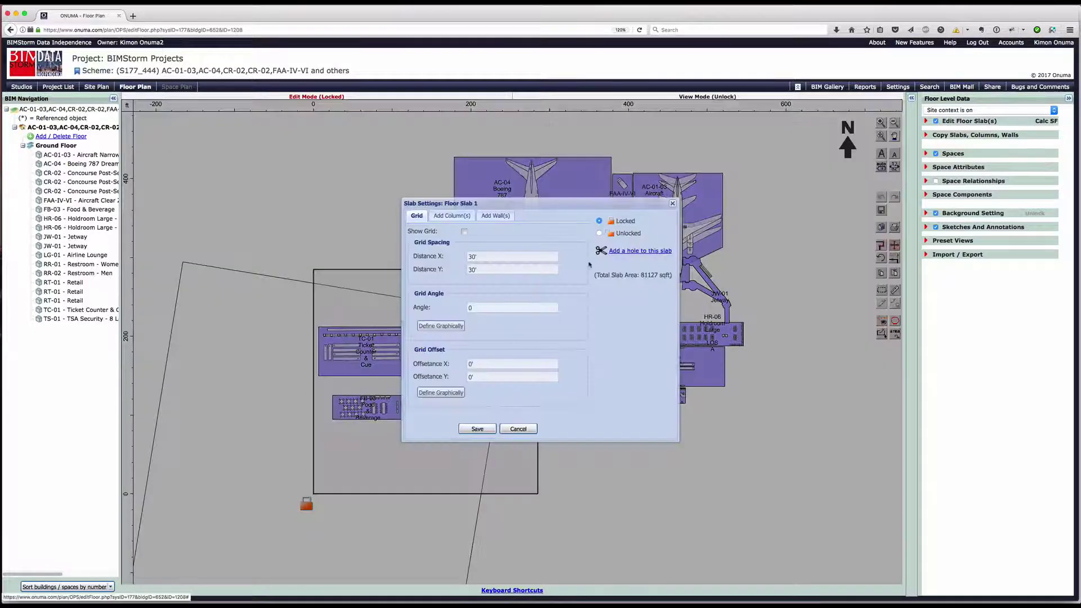
{"action": "left_click", "coordinate": [600, 233]}
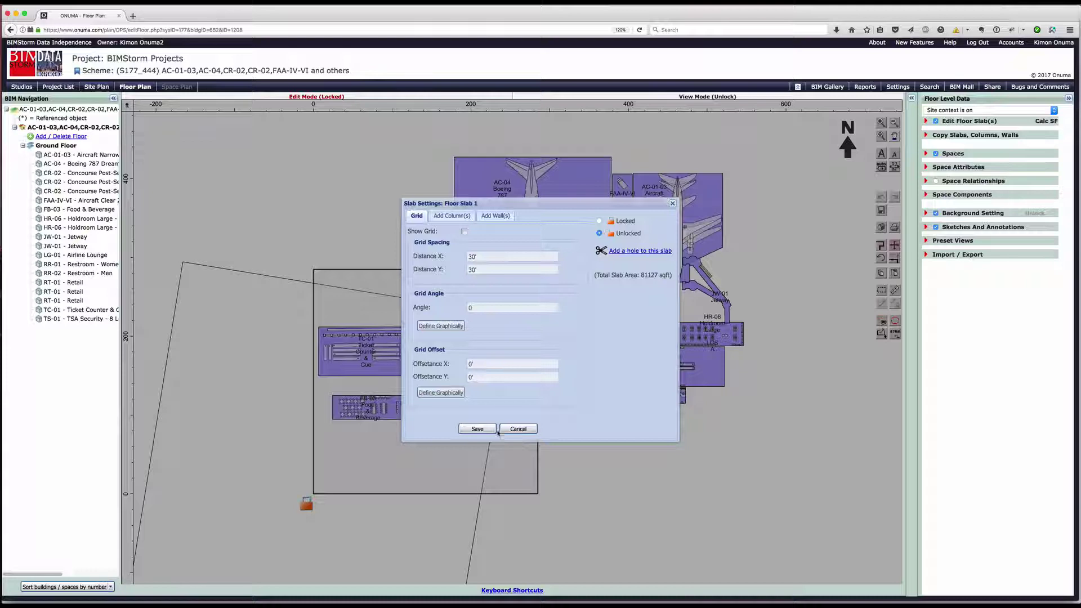
{"action": "left_click", "coordinate": [479, 430]}
{"action": "double_click", "coordinate": [486, 442]}
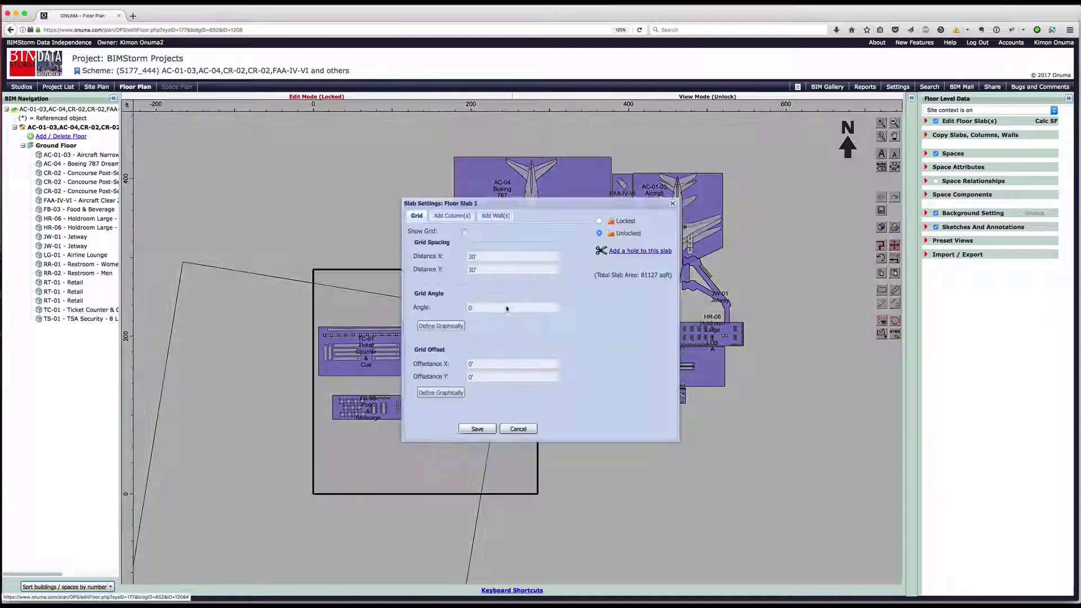
{"action": "left_click", "coordinate": [515, 429]}
{"action": "mouse_move", "coordinate": [491, 461]}
{"action": "left_mouse_down"}
{"action": "mouse_move", "coordinate": [507, 453]}
{"action": "mouse_move", "coordinate": [481, 459]}
{"action": "left_mouse_up"}
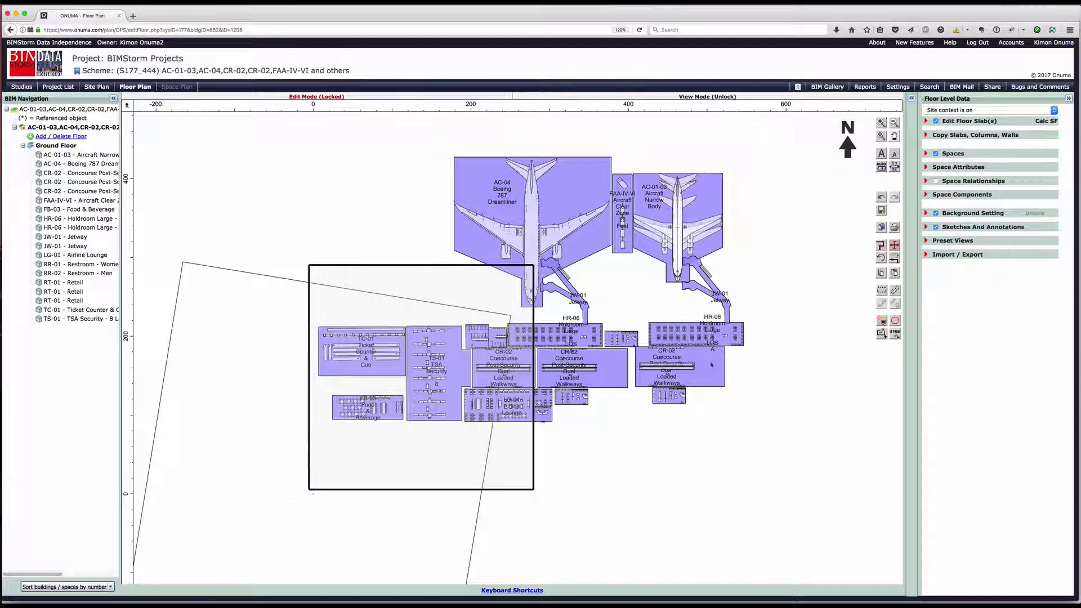
Reshape the floor slab to enclose the terminal spaces, and extend the northern half of its east edge farther east
{"action": "left_click", "coordinate": [881, 245]}
{"action": "left_click_drag", "start_coordinate": [534, 489], "coordinate": [740, 426]}
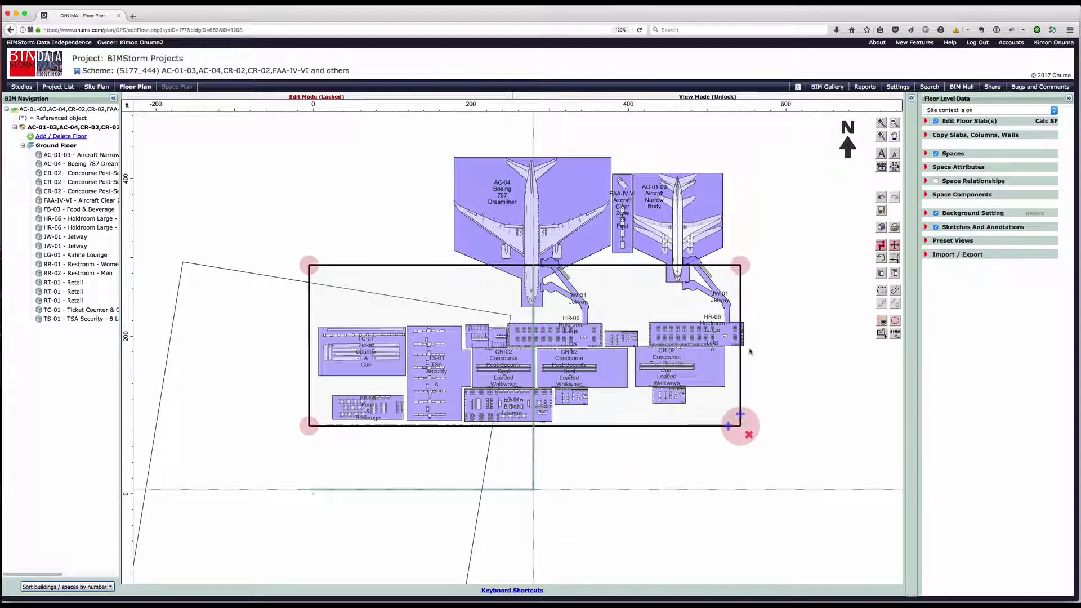
{"action": "left_click_drag", "start_coordinate": [742, 264], "coordinate": [752, 316]}
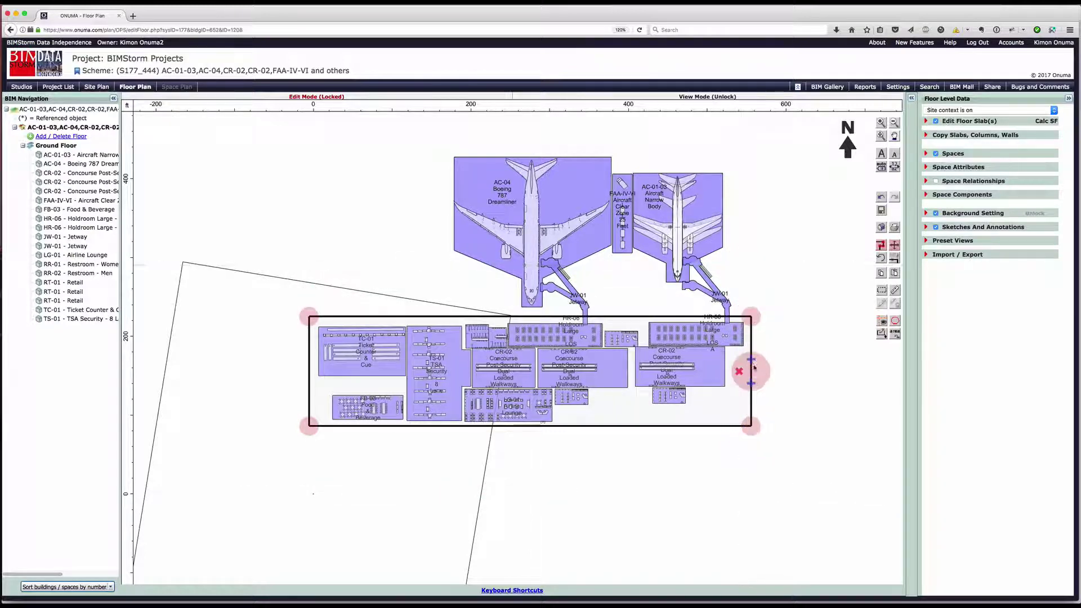
{"action": "left_click_drag", "start_coordinate": [754, 367], "coordinate": [860, 360]}
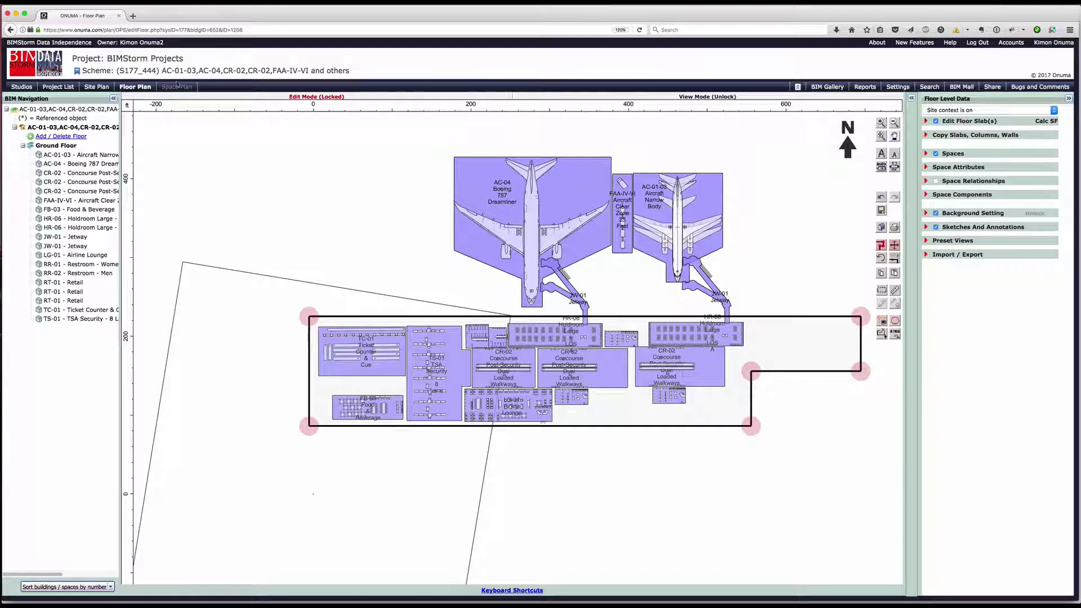
Open the site plan's georeference update page and search its map for the location SJC
{"action": "left_click", "coordinate": [90, 87]}
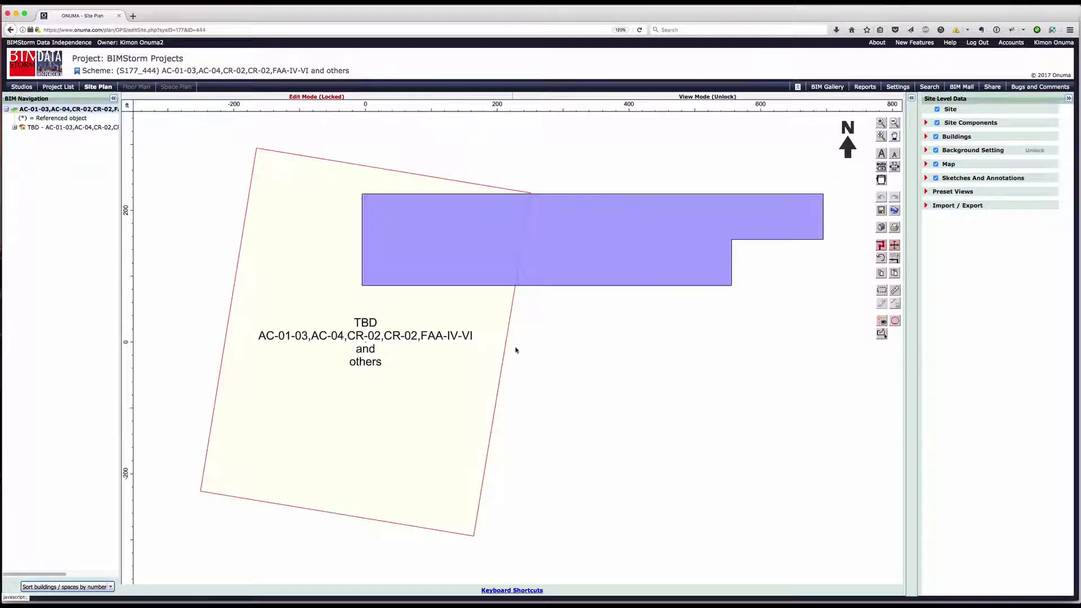
{"action": "scroll", "coordinate": [507, 350], "scroll_direction": "down", "scroll_amount": 3}
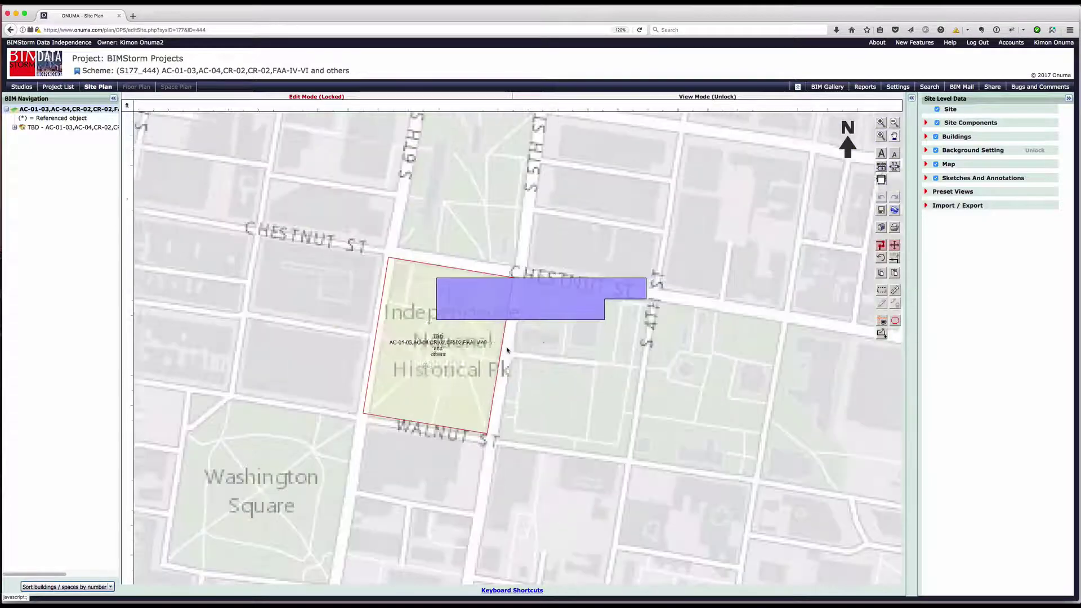
{"action": "left_click", "coordinate": [894, 210]}
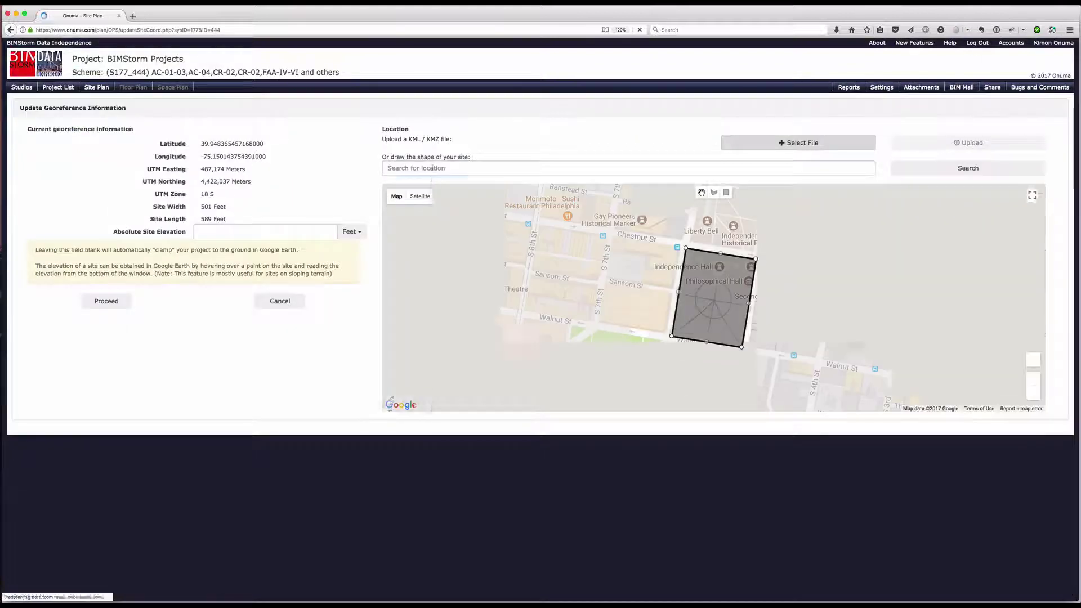
{"action": "left_click", "coordinate": [432, 171]}
{"action": "type", "text": "SJC"}
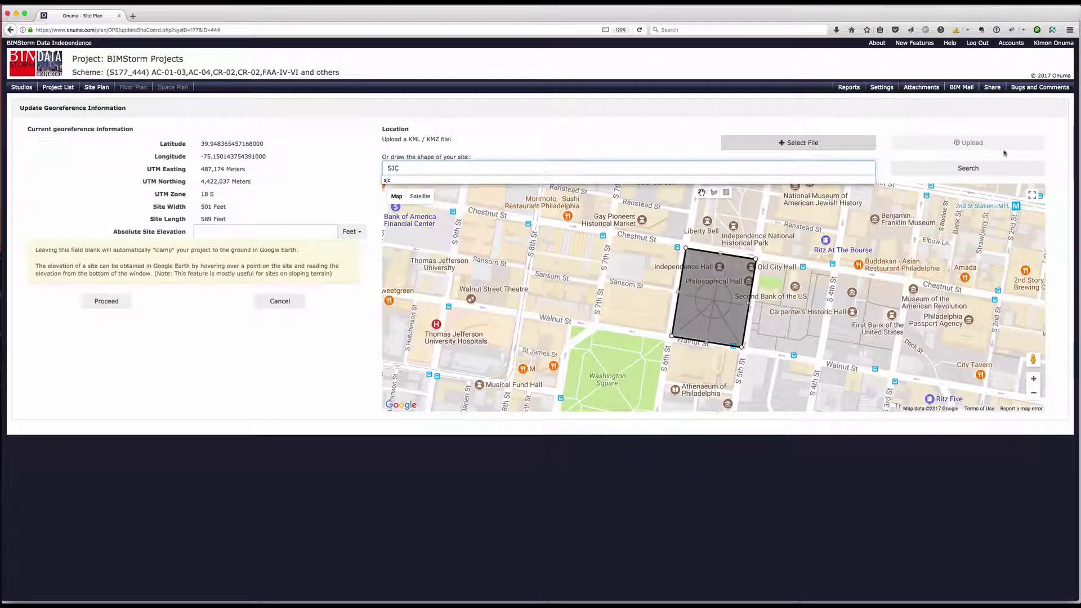
{"action": "left_click", "coordinate": [978, 169]}
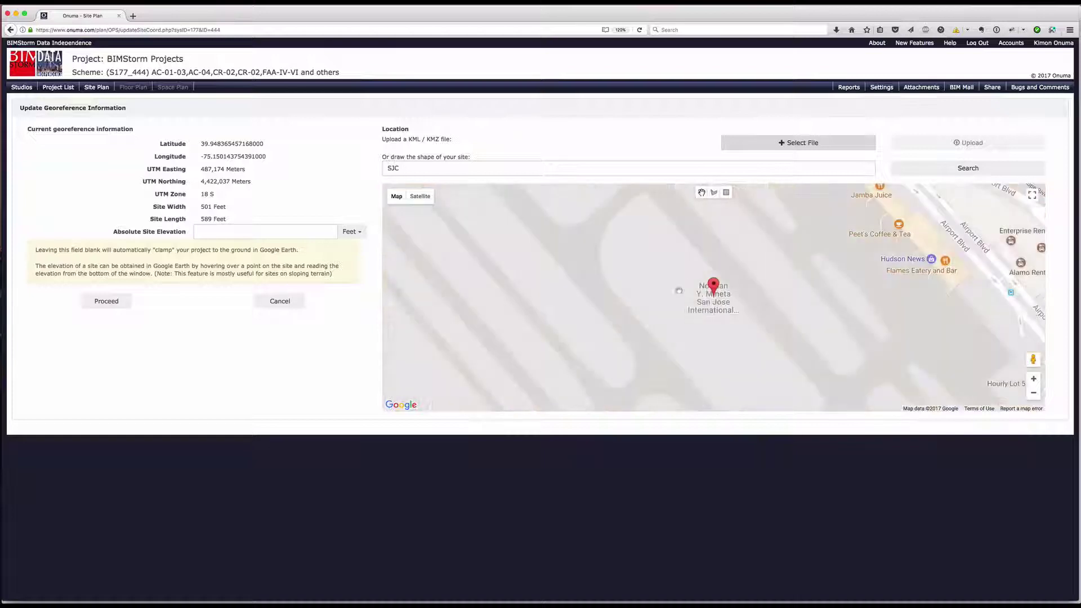
Outline a four-cornered site along Airport Blvd from beside Flames Eatery and Bar to Hourly Lot 5, and apply the new georeference
{"action": "left_click_drag", "start_coordinate": [730, 318], "coordinate": [581, 360]}
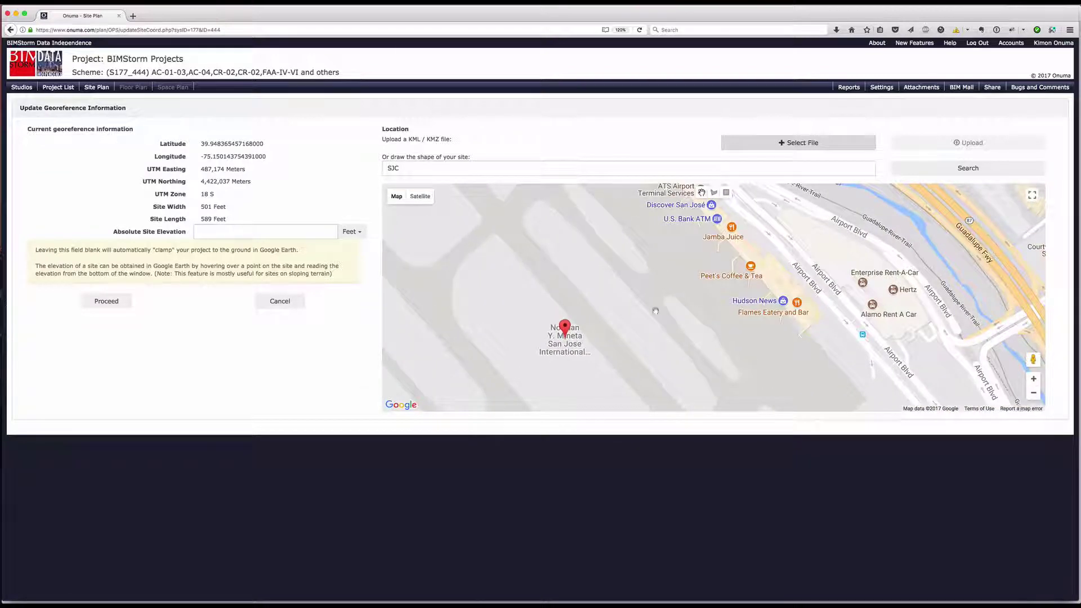
{"action": "left_click_drag", "start_coordinate": [877, 362], "coordinate": [690, 291]}
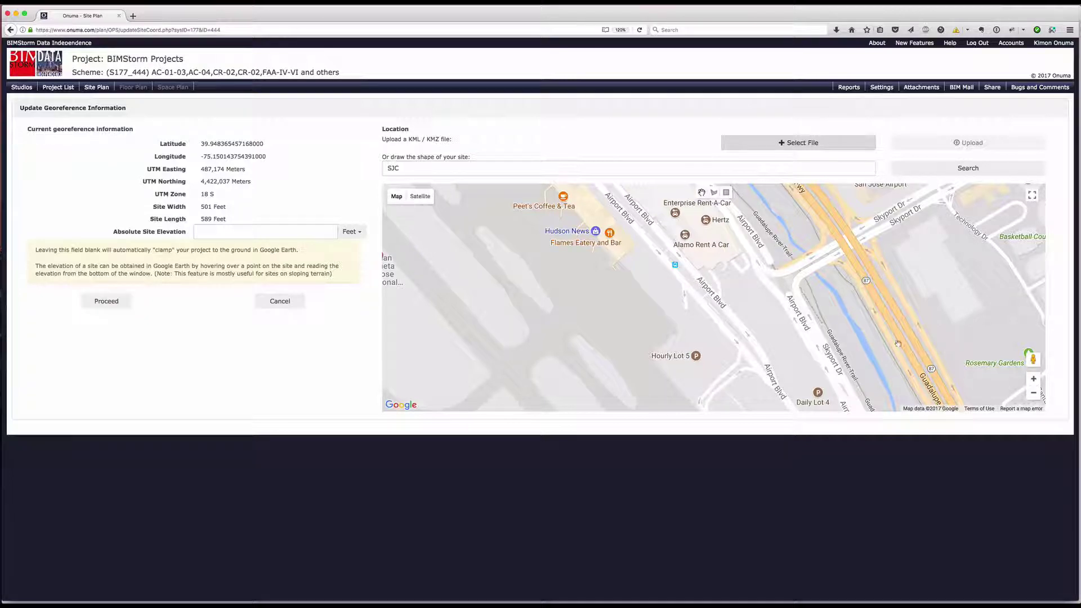
{"action": "left_click", "coordinate": [714, 193]}
{"action": "left_click", "coordinate": [602, 271]}
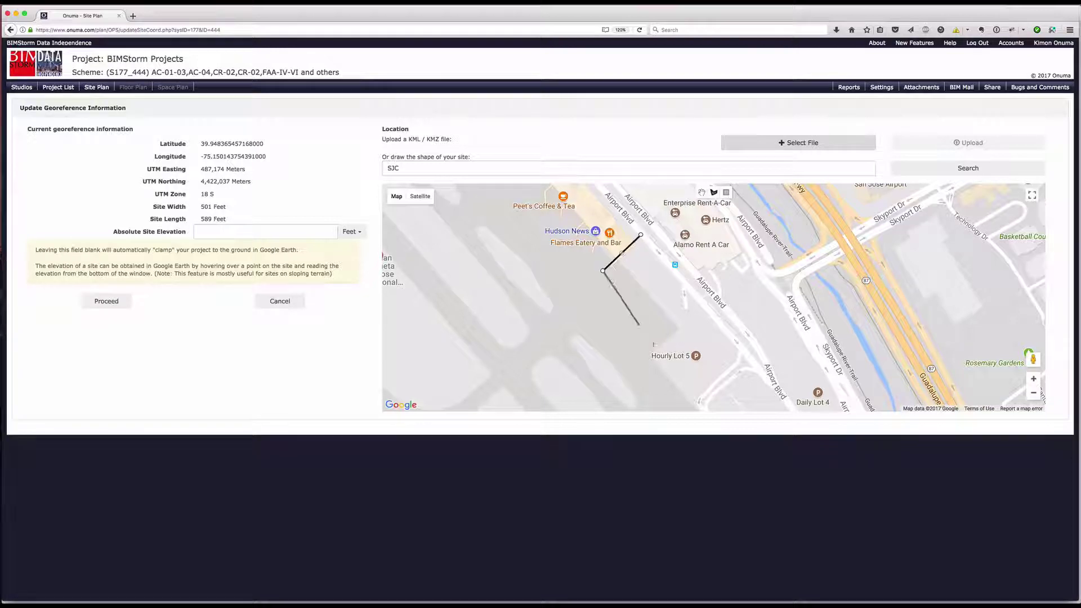
{"action": "left_click", "coordinate": [685, 386]}
{"action": "left_click", "coordinate": [735, 341]}
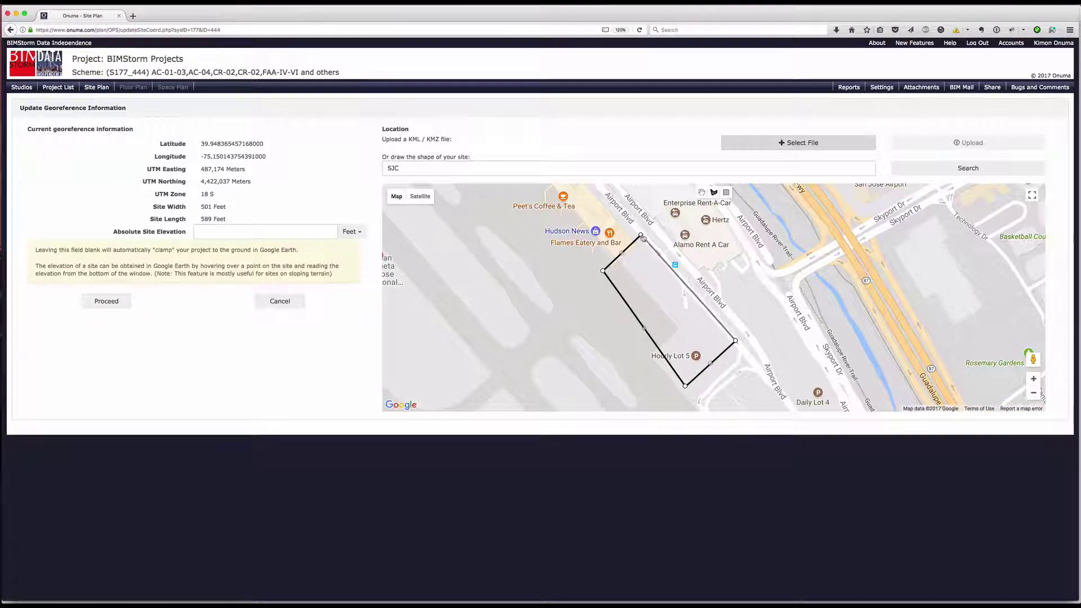
{"action": "left_click", "coordinate": [641, 236]}
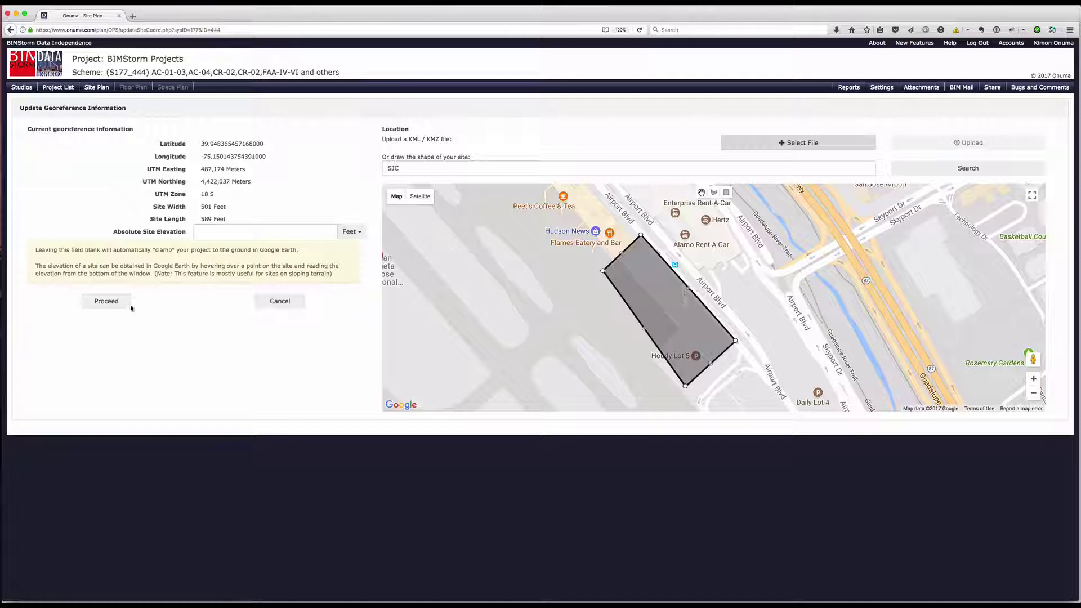
{"action": "left_click", "coordinate": [108, 301]}
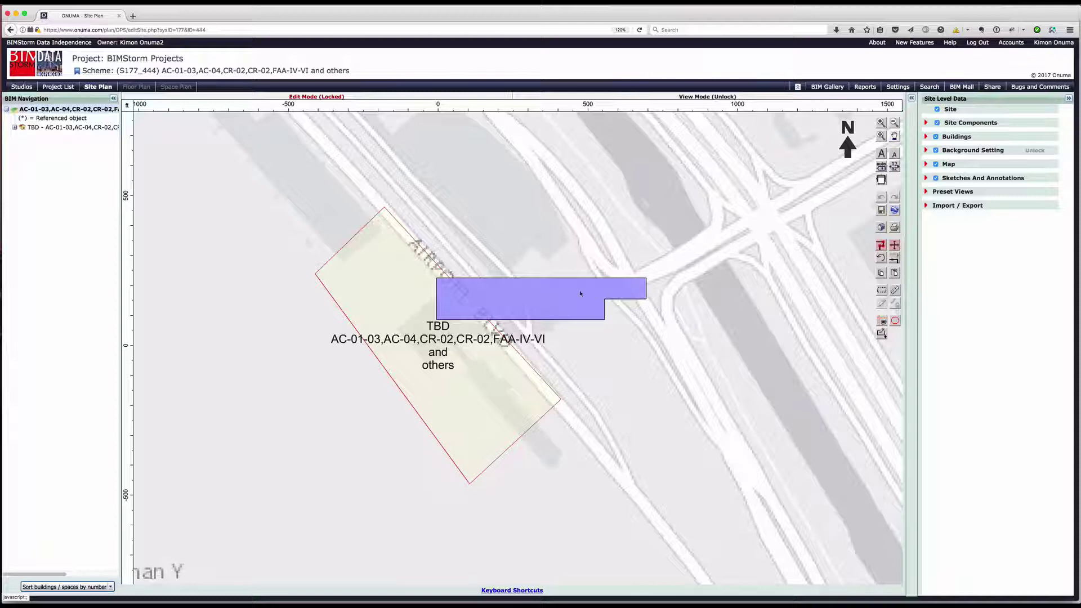
Move the terminal building south and then west so most of it lies over the airport site
{"action": "left_click_drag", "start_coordinate": [580, 294], "coordinate": [607, 385]}
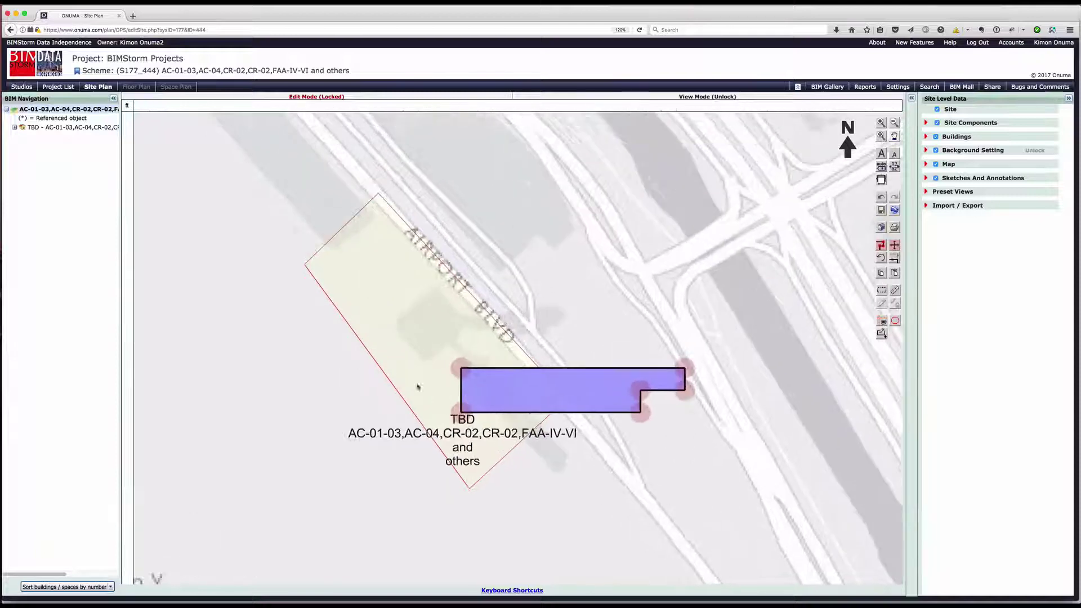
{"action": "scroll", "coordinate": [418, 387], "scroll_direction": "up", "scroll_amount": 3}
{"action": "left_click_drag", "start_coordinate": [532, 374], "coordinate": [429, 341]}
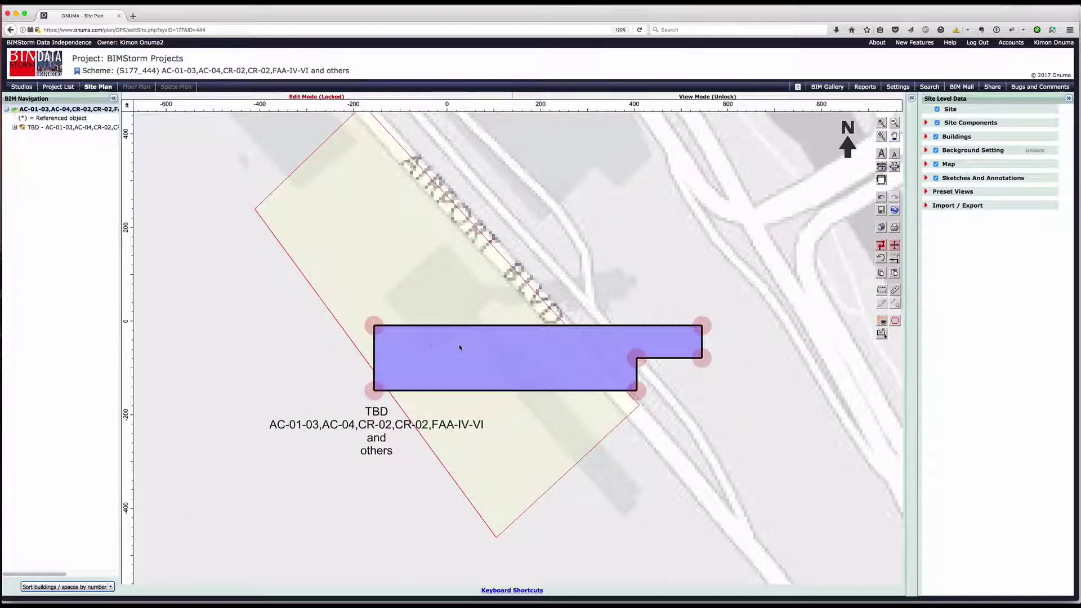
Rotate the terminal building to run parallel to Airport Blvd with its narrow end northwest, and shift it fully inside the site boundary
{"action": "key", "text": "r"}
{"action": "left_click", "coordinate": [441, 347]}
{"action": "left_click", "coordinate": [564, 363]}
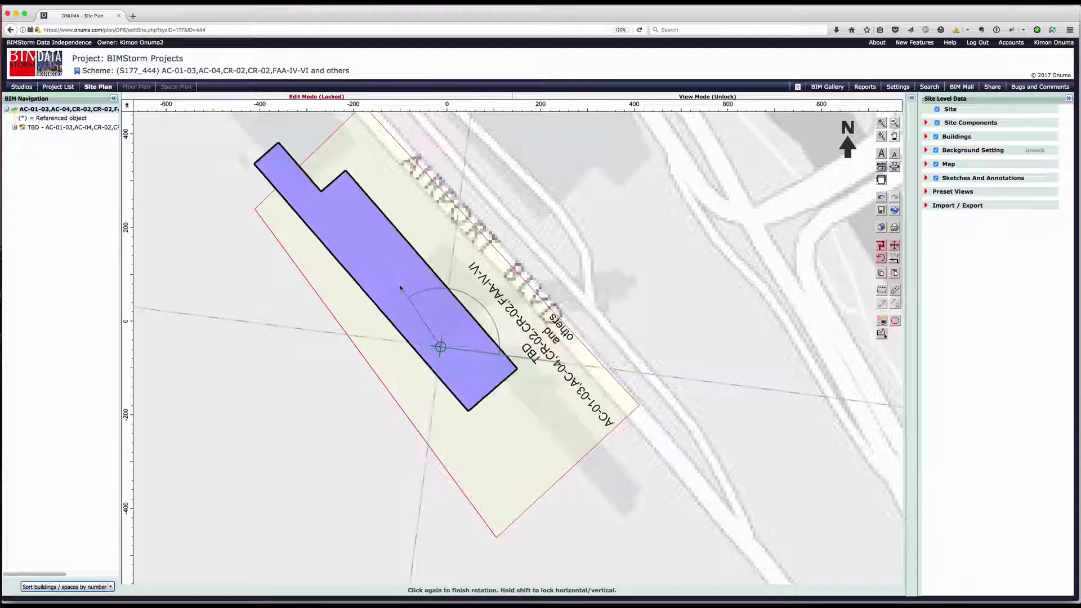
{"action": "left_click", "coordinate": [400, 288]}
{"action": "left_click_drag", "start_coordinate": [405, 282], "coordinate": [462, 302]}
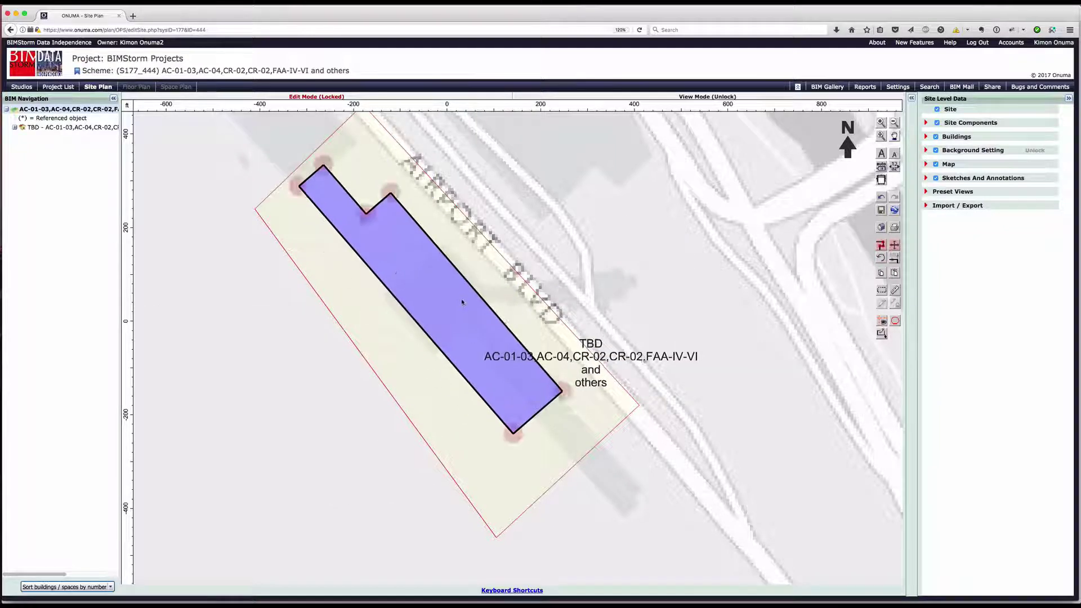
Examine the building's placement on the surrounding airport map and show the site's import and export options
{"action": "scroll", "coordinate": [463, 301], "scroll_direction": "down", "scroll_amount": 4}
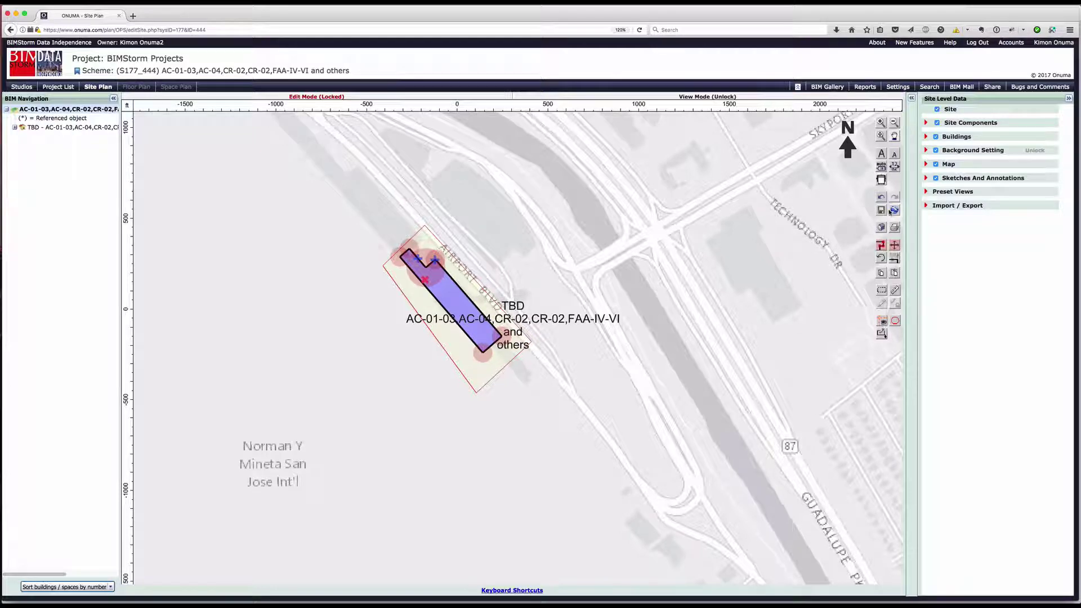
{"action": "scroll", "coordinate": [469, 260], "scroll_direction": "down", "scroll_amount": 5}
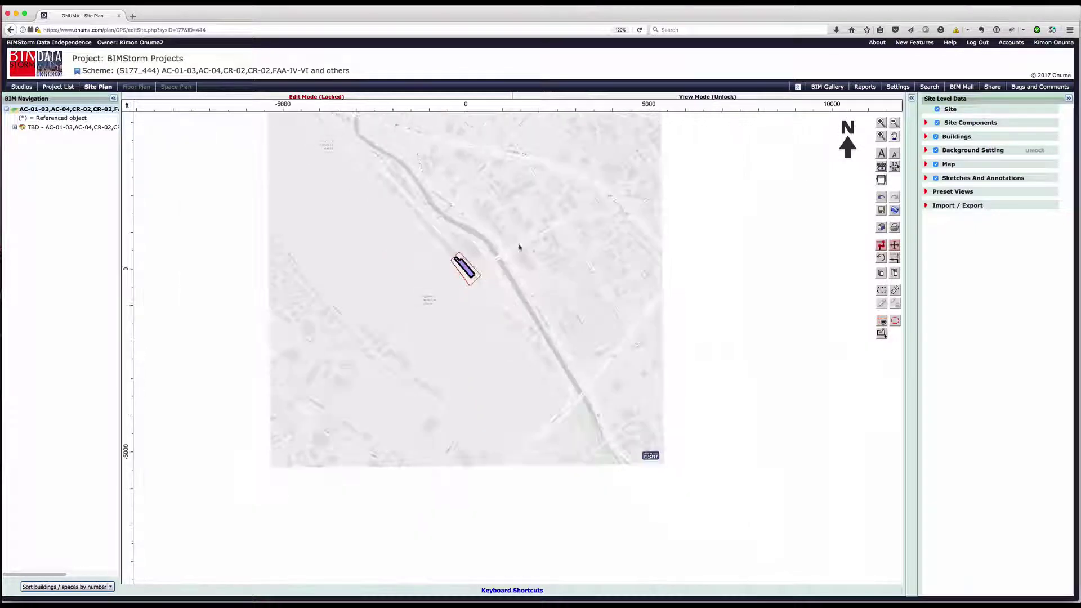
{"action": "left_click", "coordinate": [926, 206]}
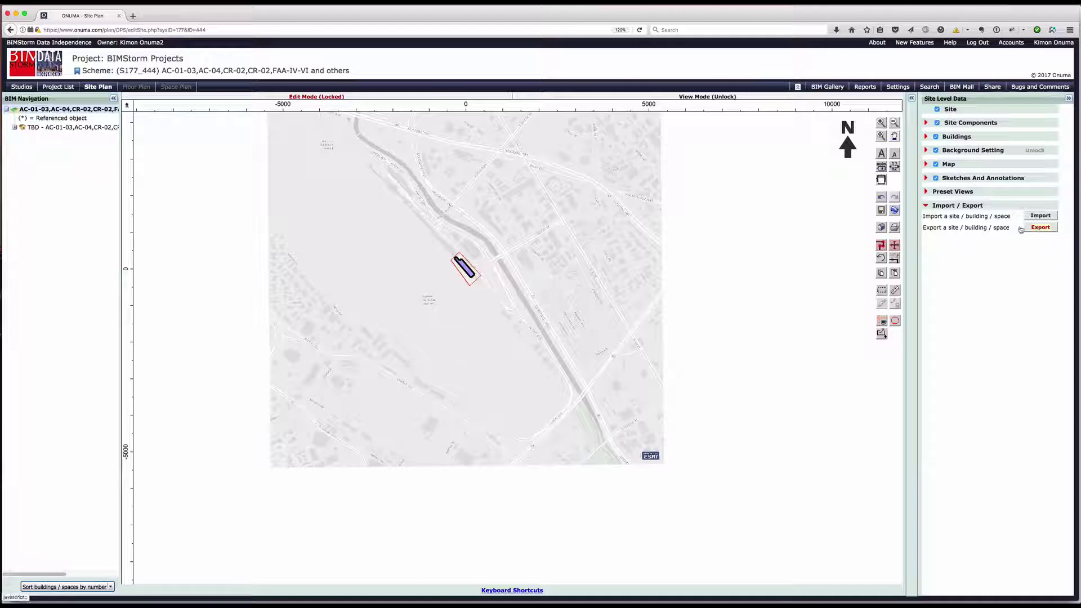
{"action": "scroll", "coordinate": [406, 241], "scroll_direction": "up", "scroll_amount": 5}
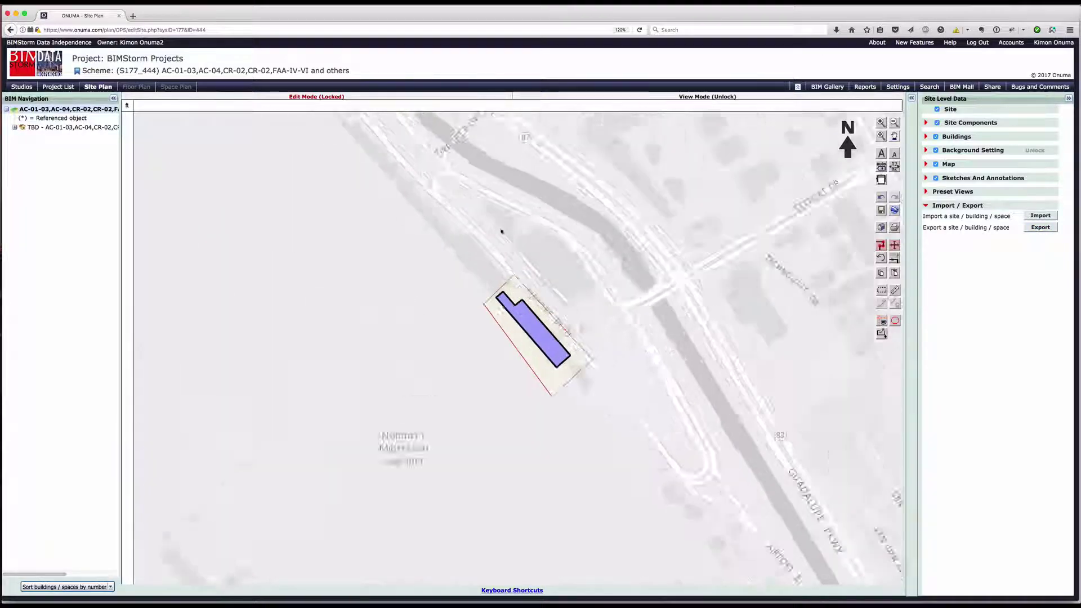
{"action": "scroll", "coordinate": [501, 231], "scroll_direction": "up", "scroll_amount": 4}
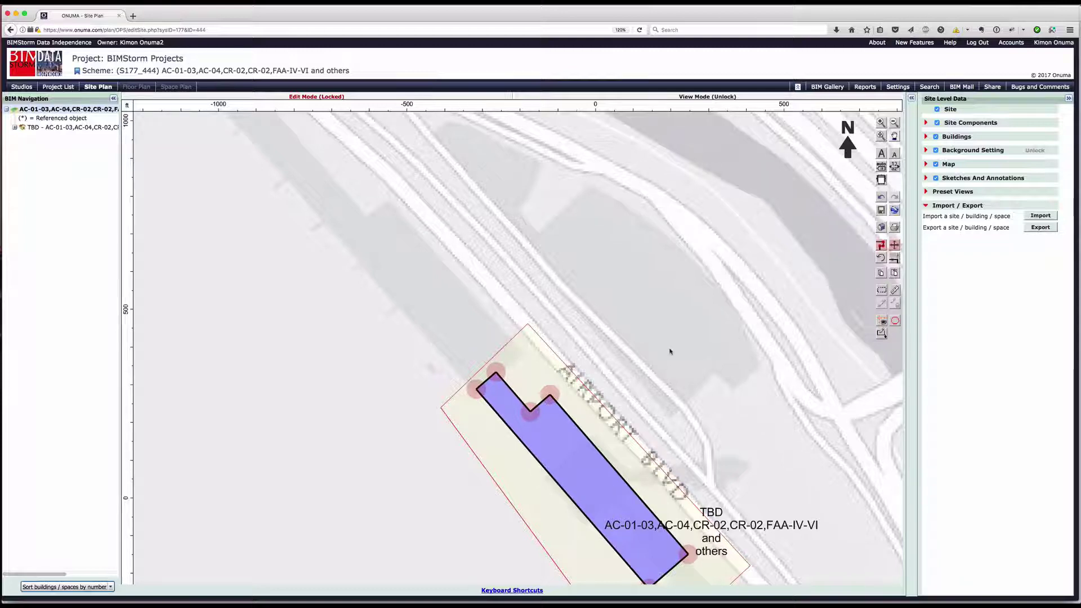
{"action": "left_click", "coordinate": [725, 2]}
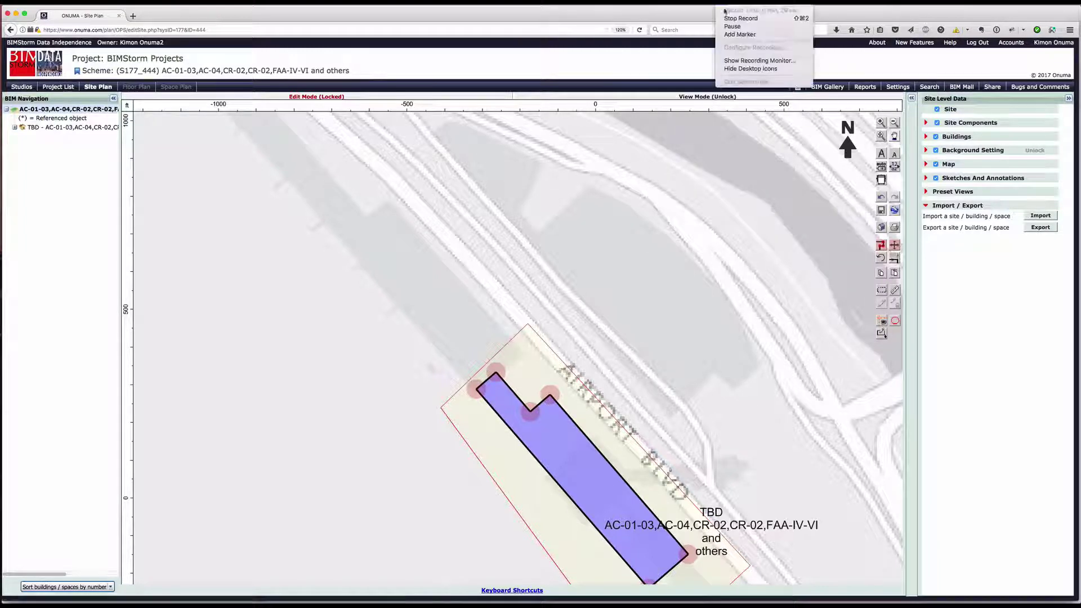